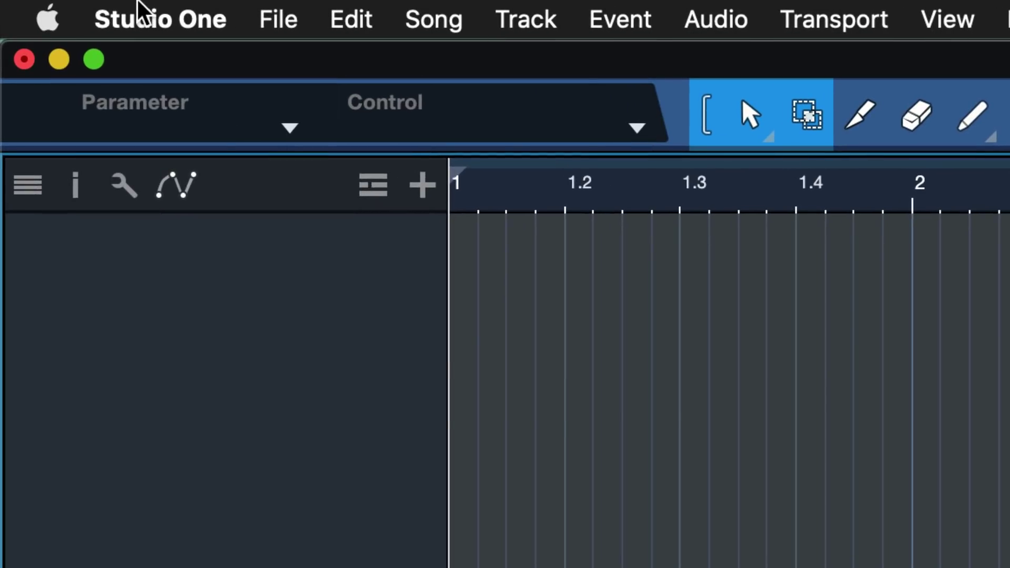
Step: Open the Macro Organizer from the Studio One application menu
left_click(42, 3)
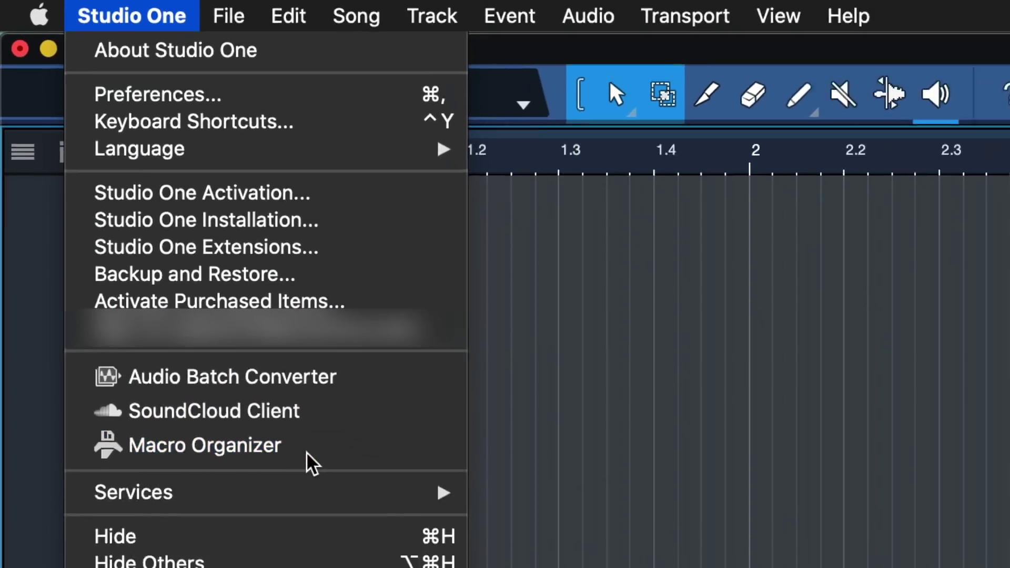
left_click(375, 548)
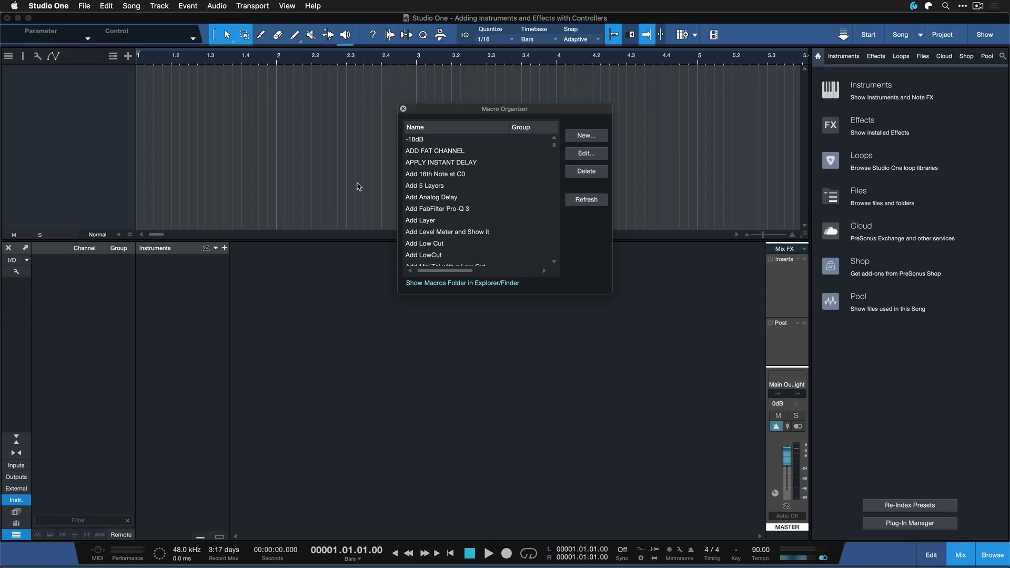
Step: Start a new macro and filter its command list by 'add'
left_click(583, 137)
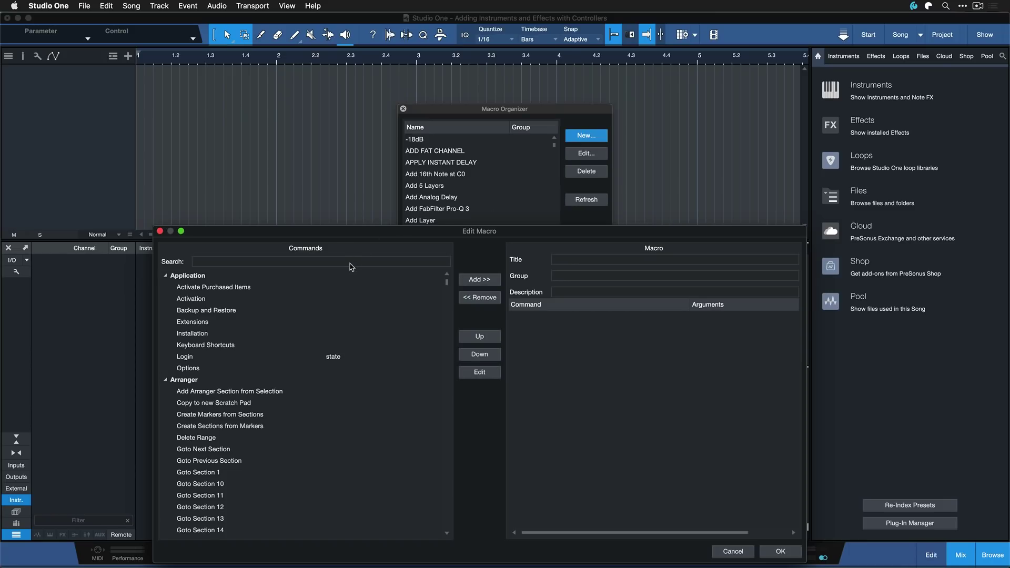
left_click(369, 261)
type("add")
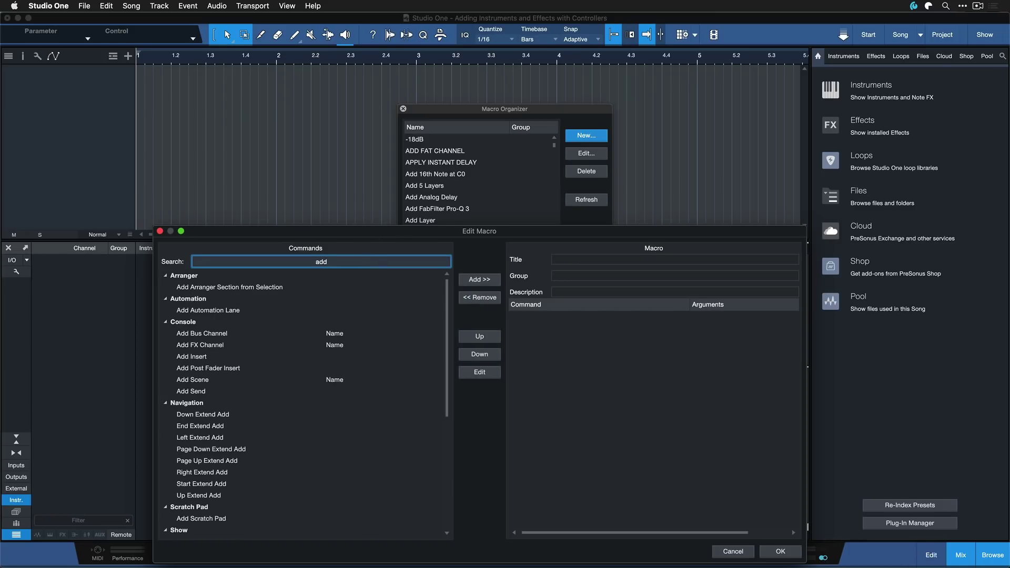
scroll(360, 363, "down", 8)
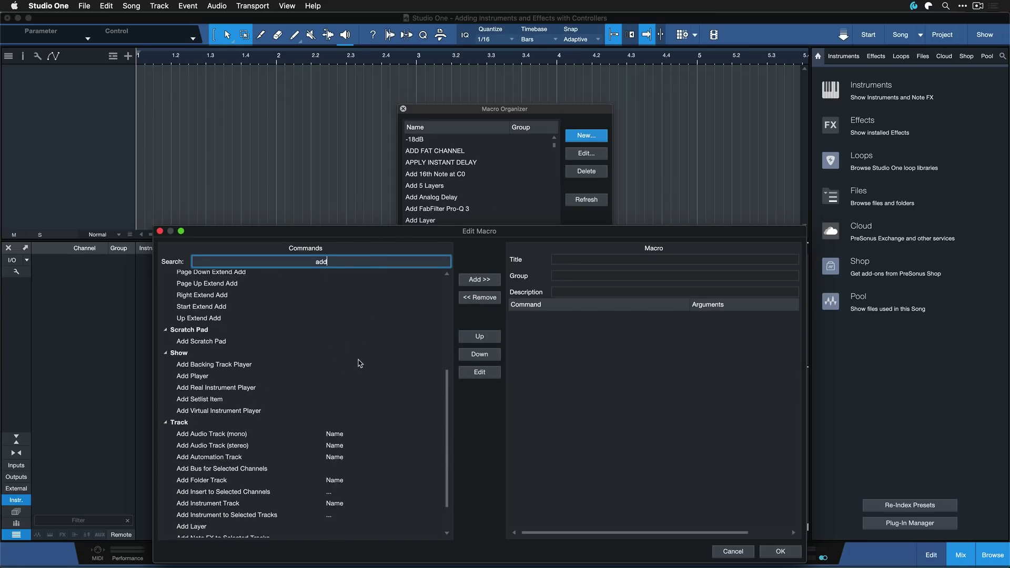
scroll(360, 363, "down", 1)
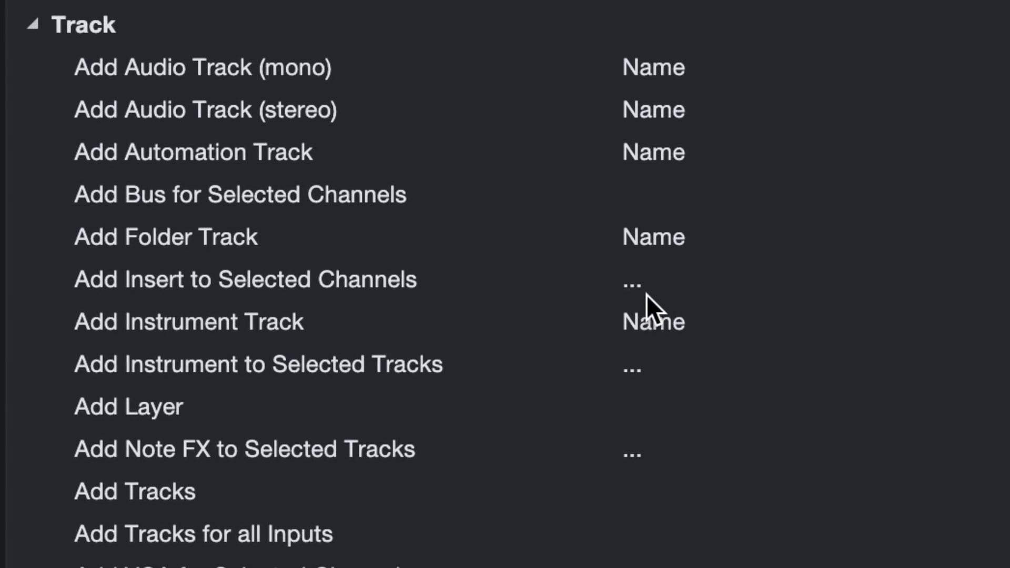
Step: Browse the add-insert and add-instrument commands, ending on Add Instrument Track
left_click(656, 287)
left_click(677, 366)
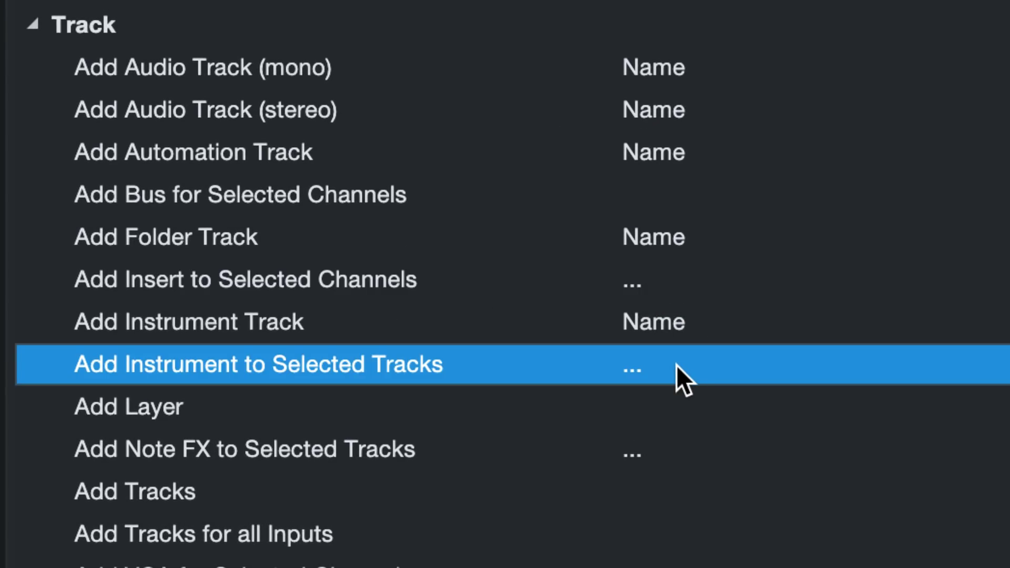
left_click(686, 295)
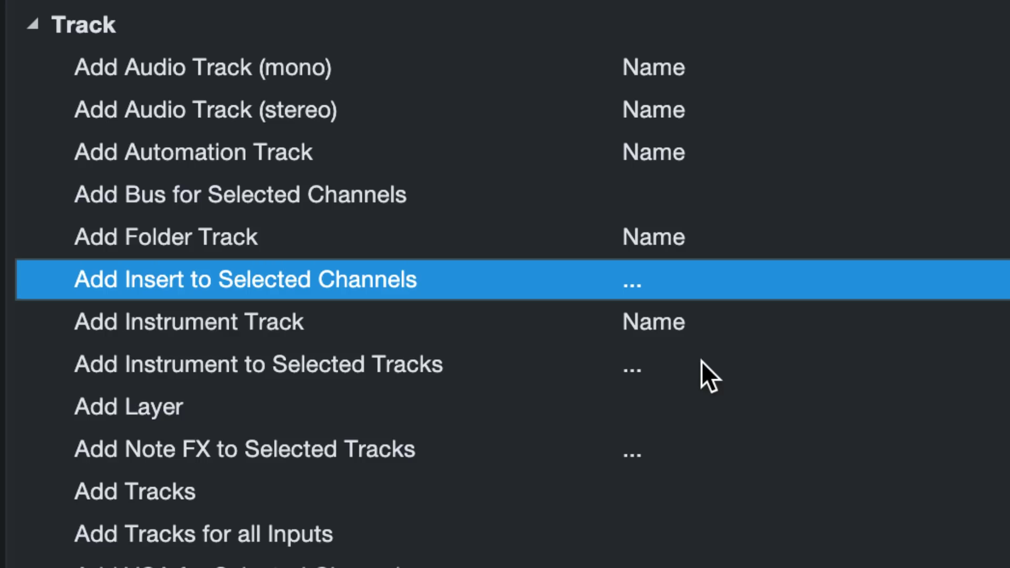
left_click(380, 374)
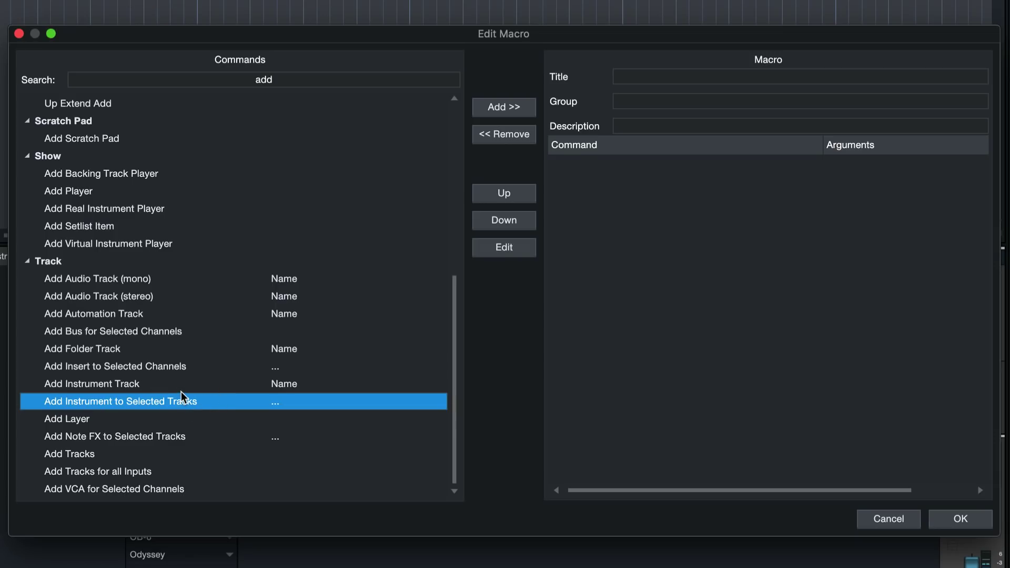
left_click(125, 390)
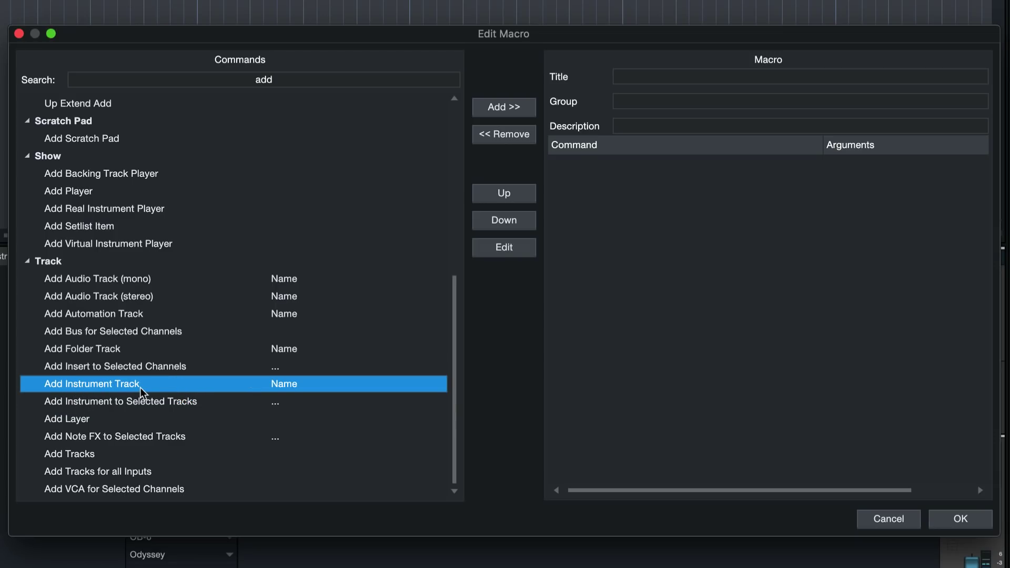
Step: Insert Add Instrument Track named 'Bass Synth', followed by Add Instrument to Selected Tracks
double_click(319, 386)
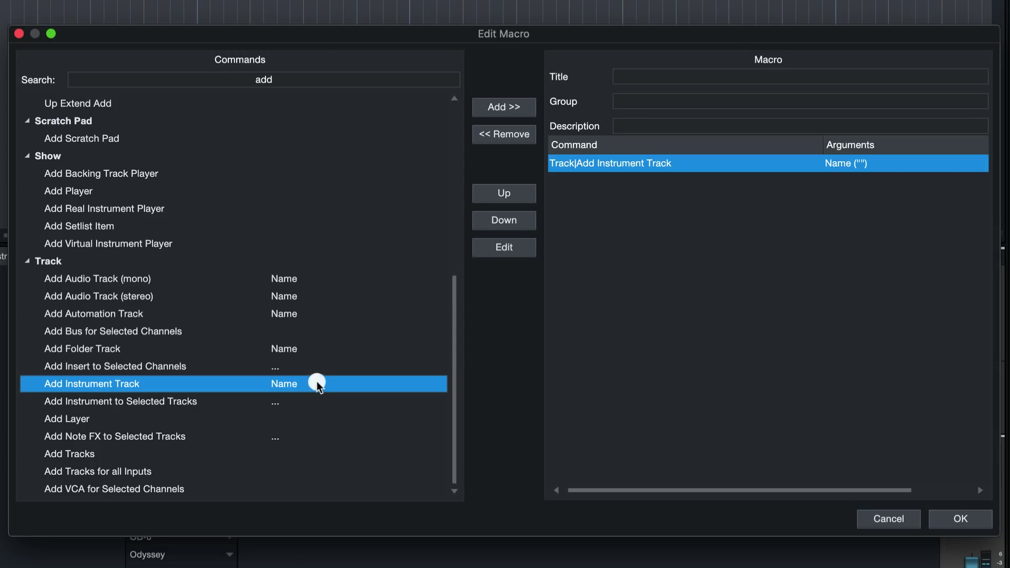
double_click(679, 163)
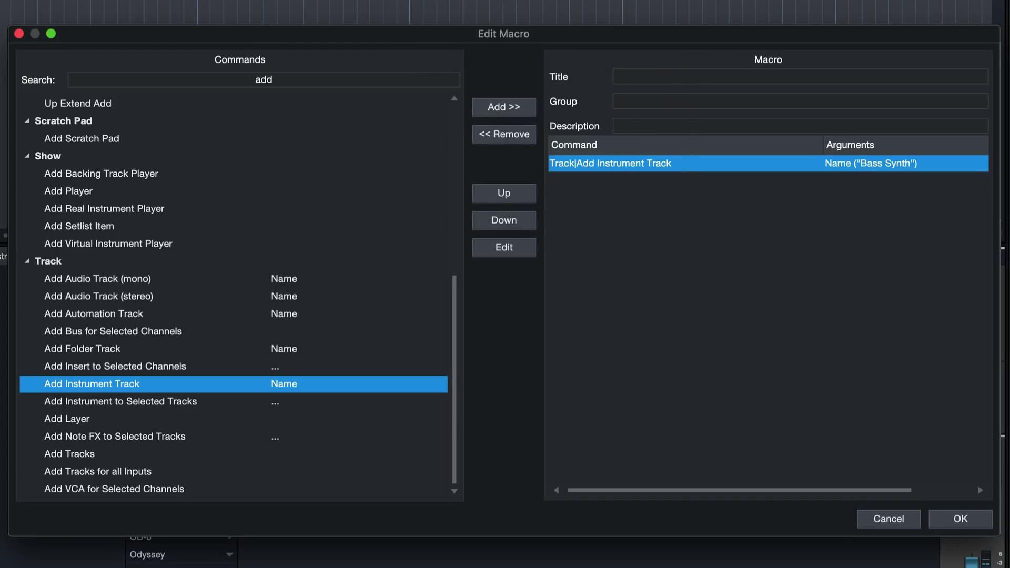
left_click(83, 402)
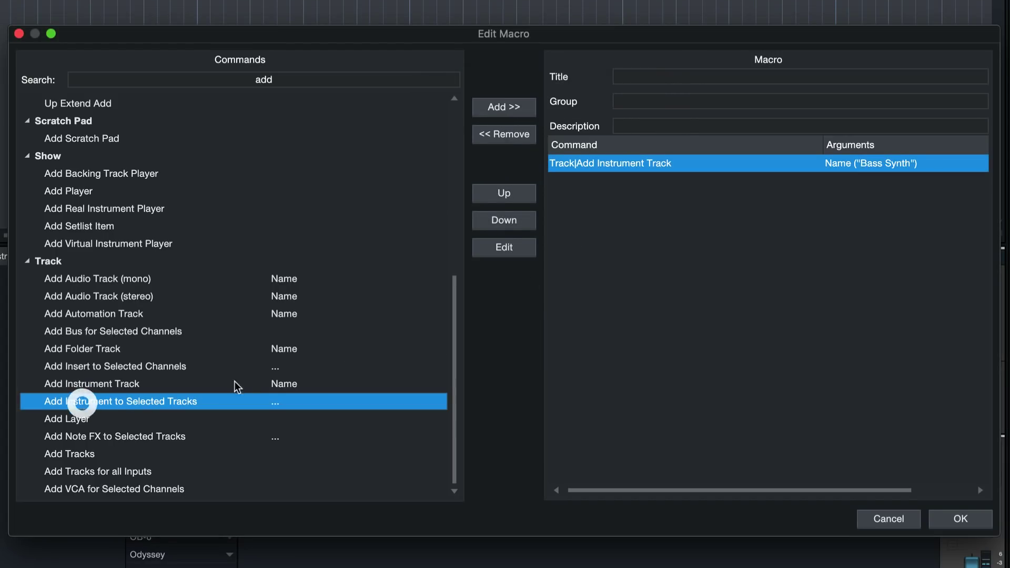
double_click(165, 408)
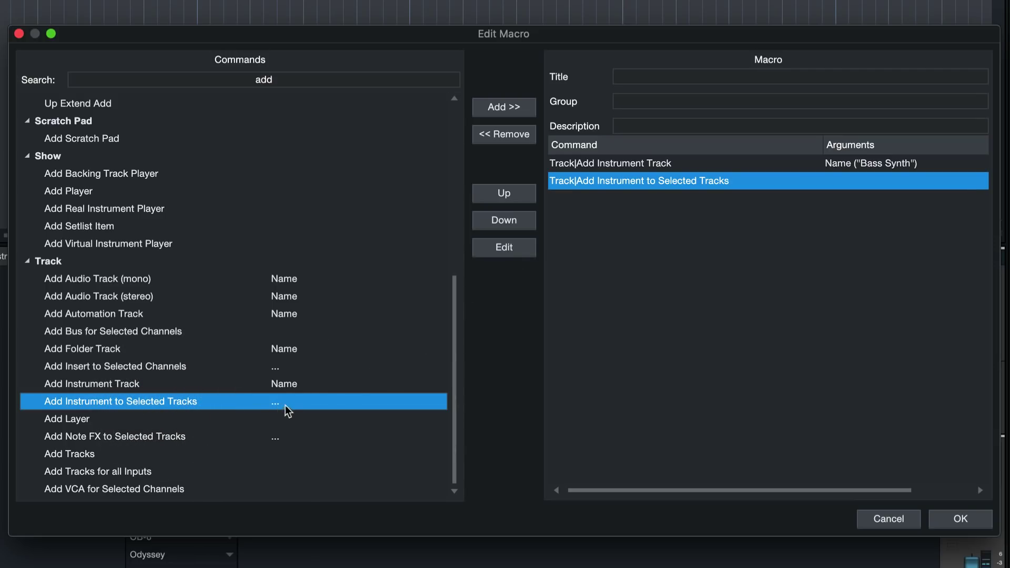
Step: Set the Add Instrument to Selected Tracks step's instrument to Mai Tai with No Preset
double_click(610, 181)
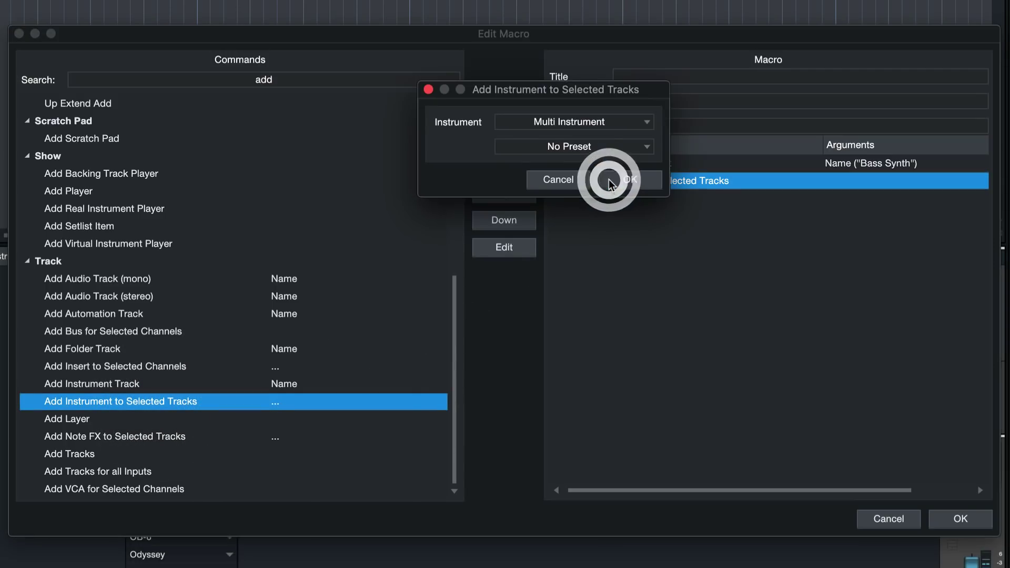
left_click(564, 122)
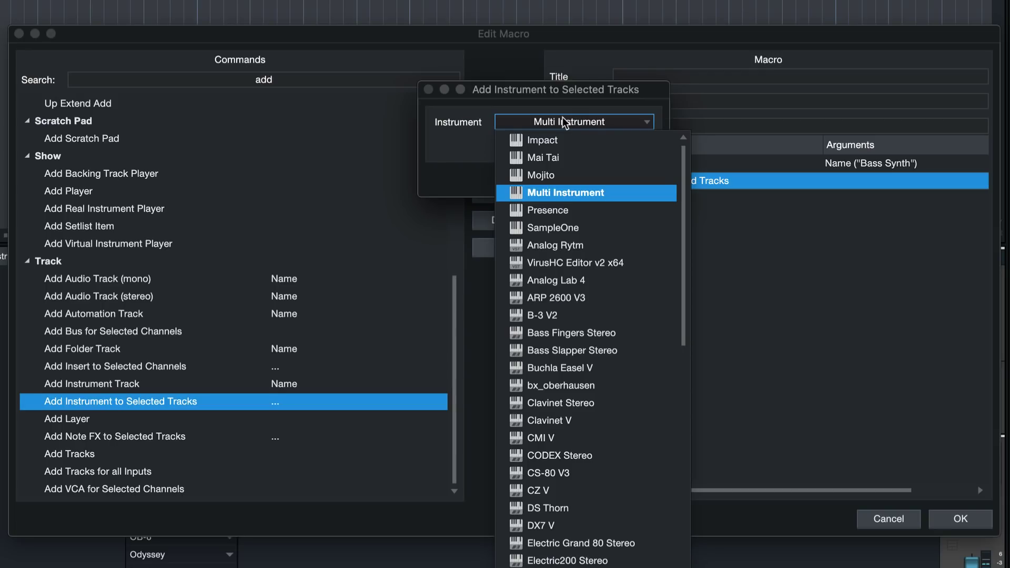
left_click(564, 157)
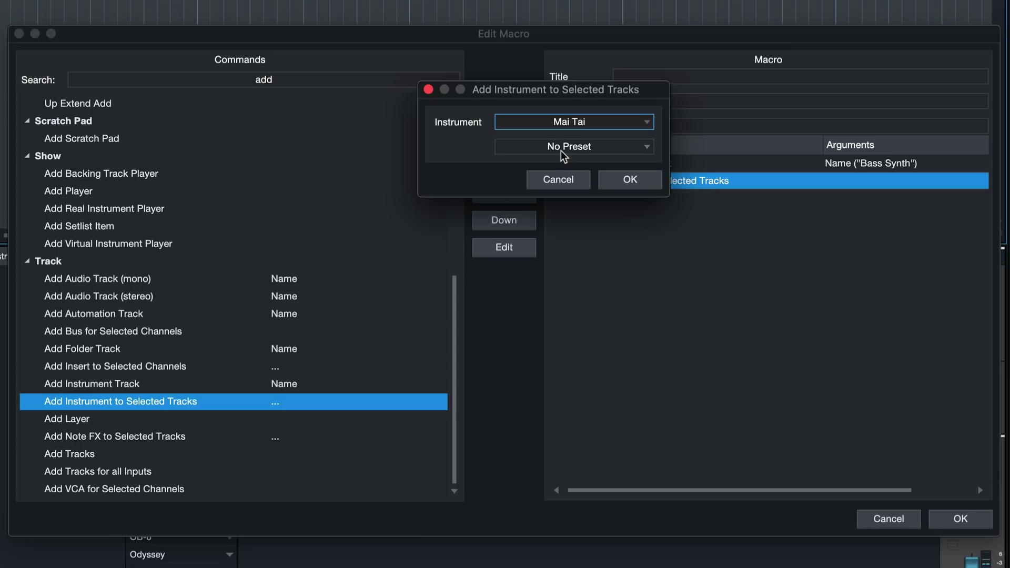
left_click(562, 150)
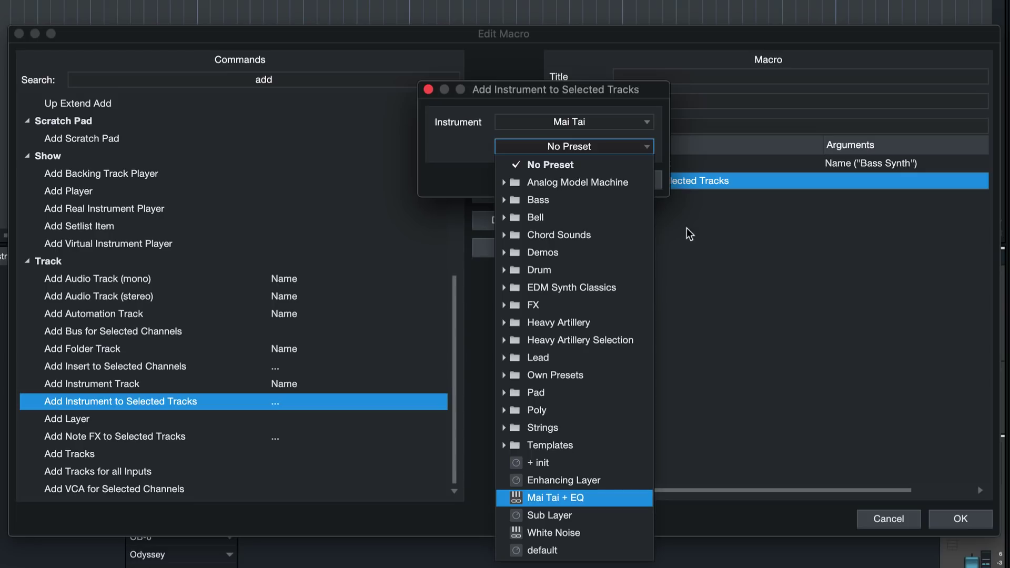
left_click(601, 164)
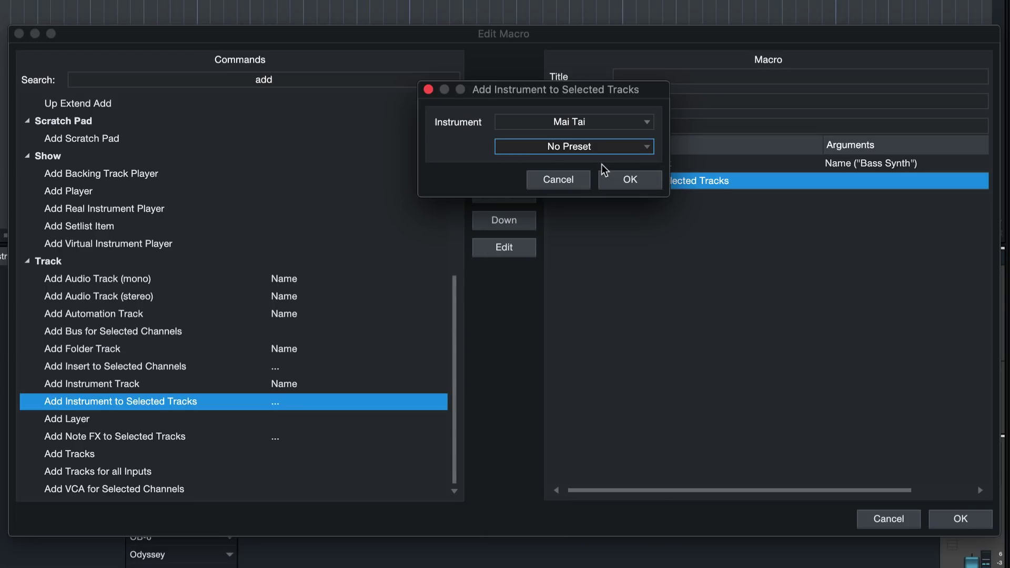
left_click(615, 177)
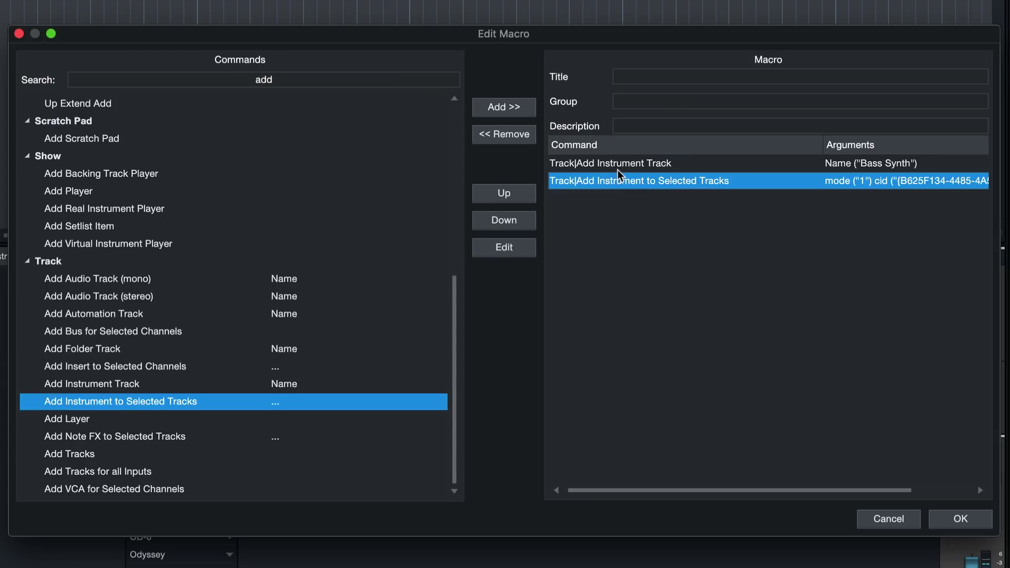
Step: Enter 'Add Bass Synth' in the Edit Macro dialog's Title field
left_click(703, 227)
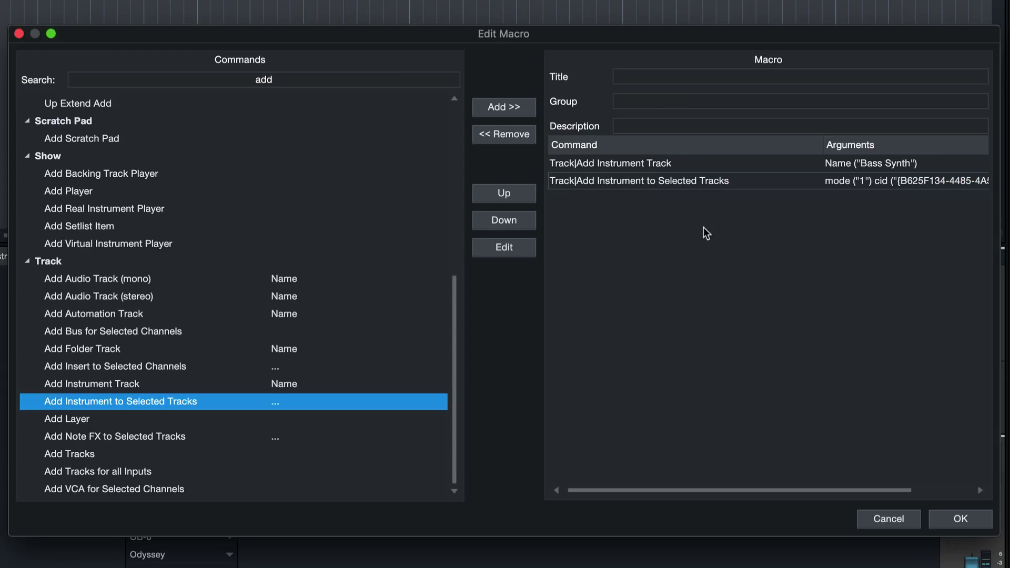
left_click(724, 77)
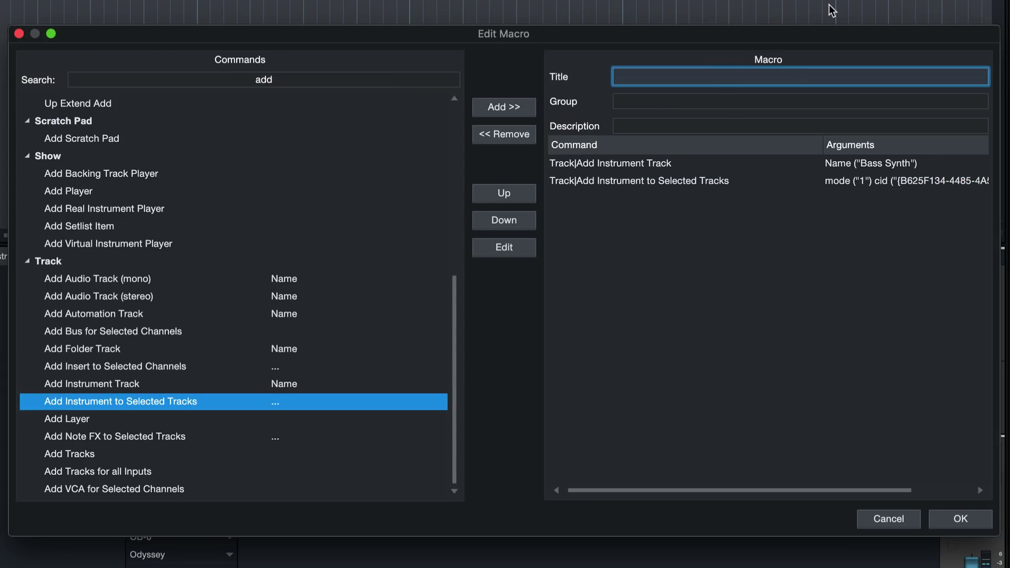
type("Add Bass Synth")
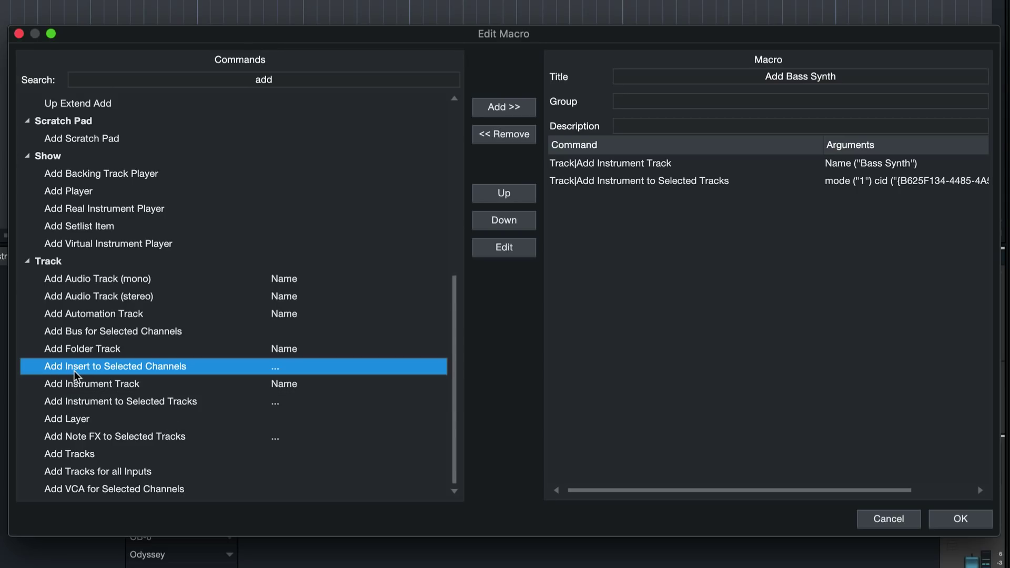
double_click(74, 371)
double_click(677, 206)
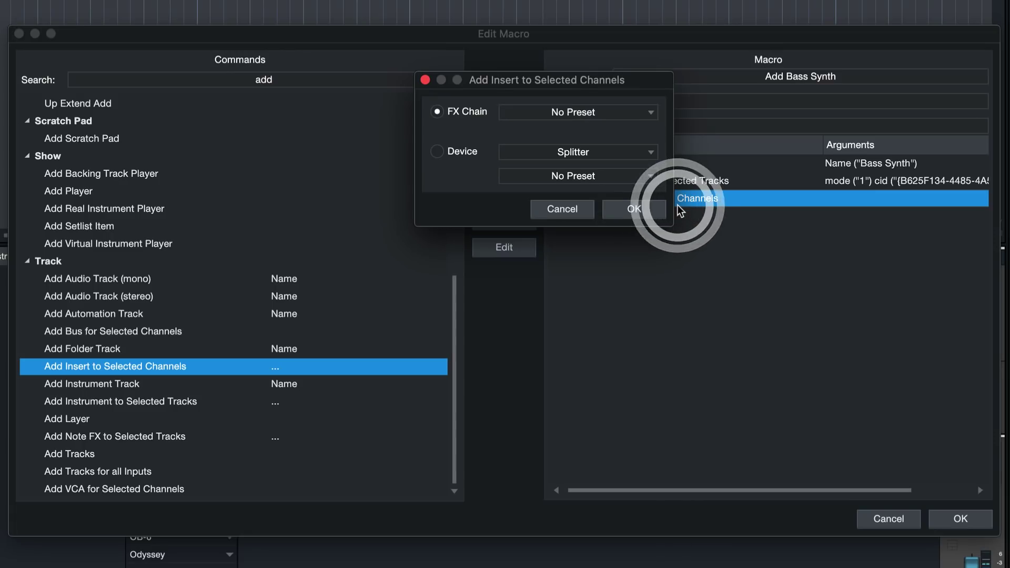
left_click(524, 113)
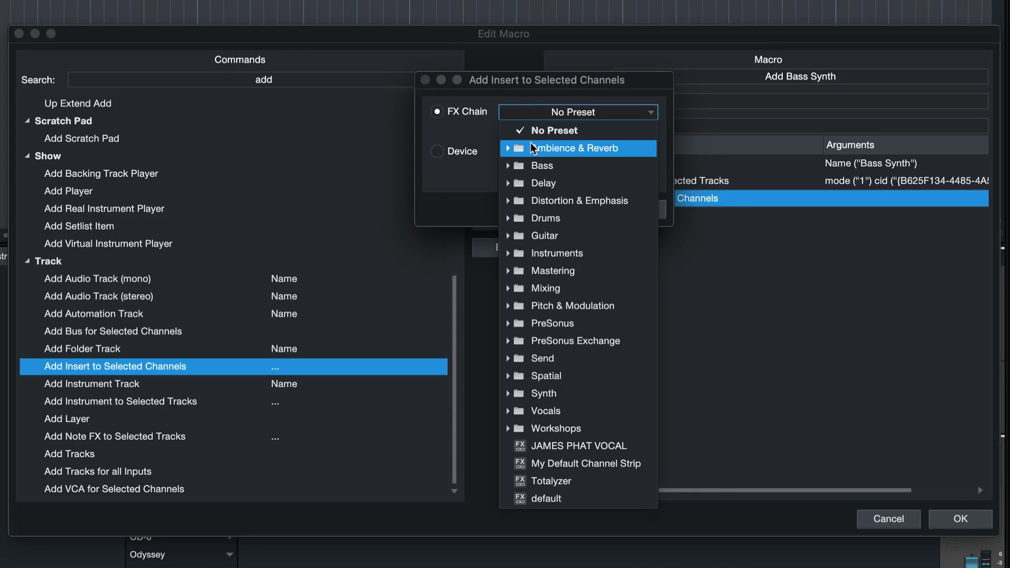
left_click(462, 152)
left_click(517, 153)
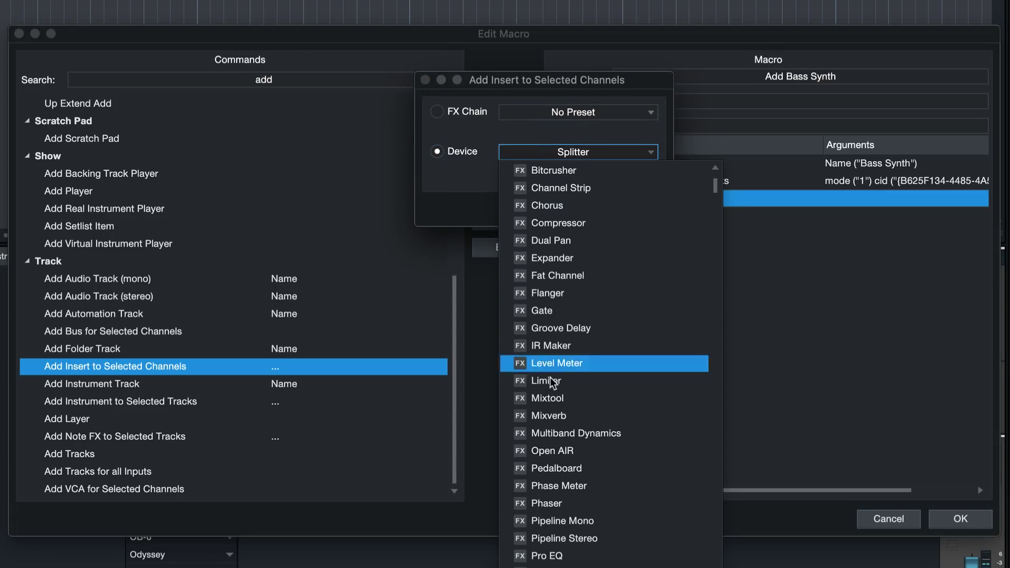
left_click(545, 151)
left_click(556, 176)
left_click(555, 177)
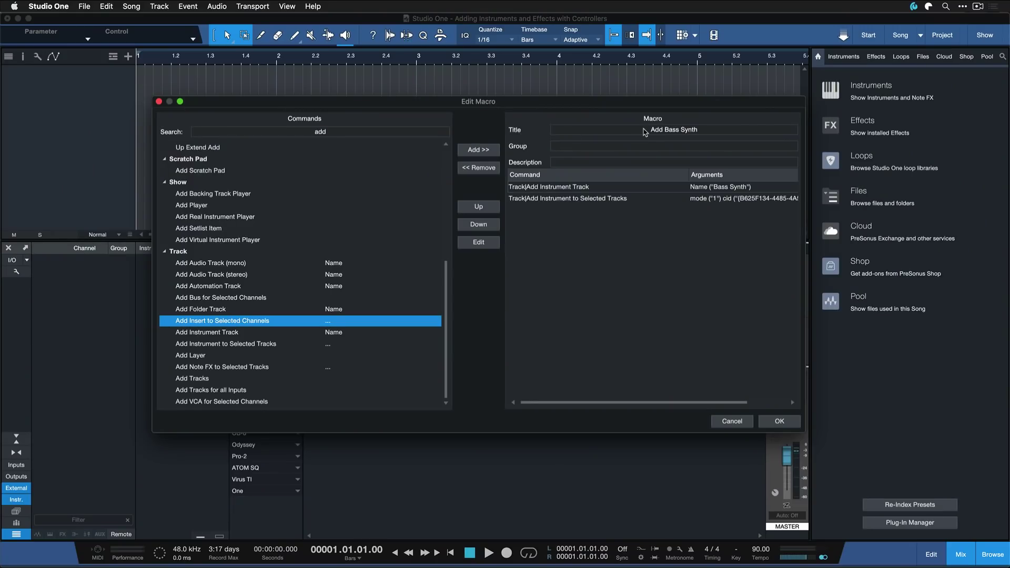
left_click(645, 131)
left_click(641, 132)
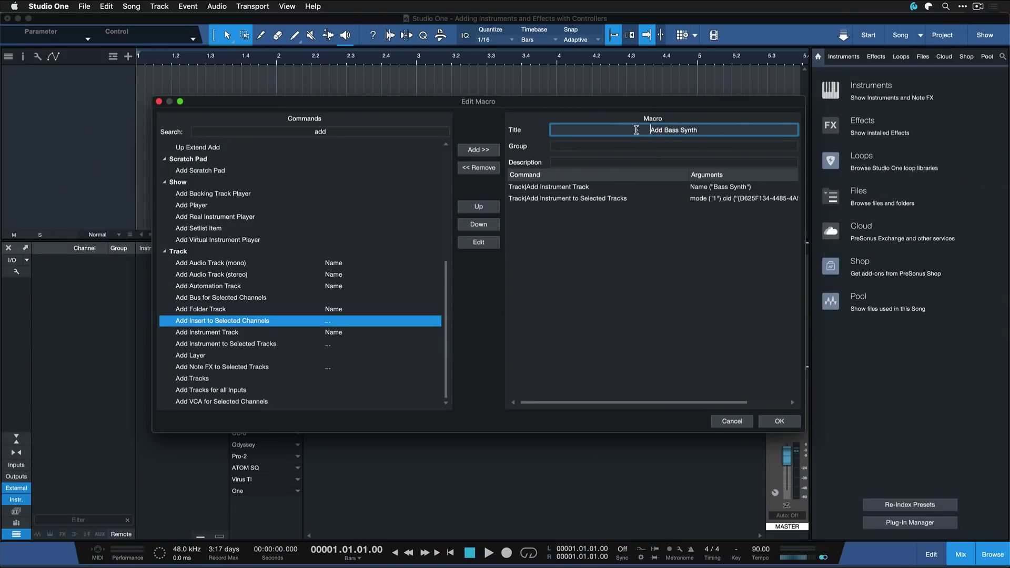
left_click_drag(637, 130, 772, 129)
Step: Save the macro and search Keyboard Shortcuts for 'add bass'
left_click(780, 422)
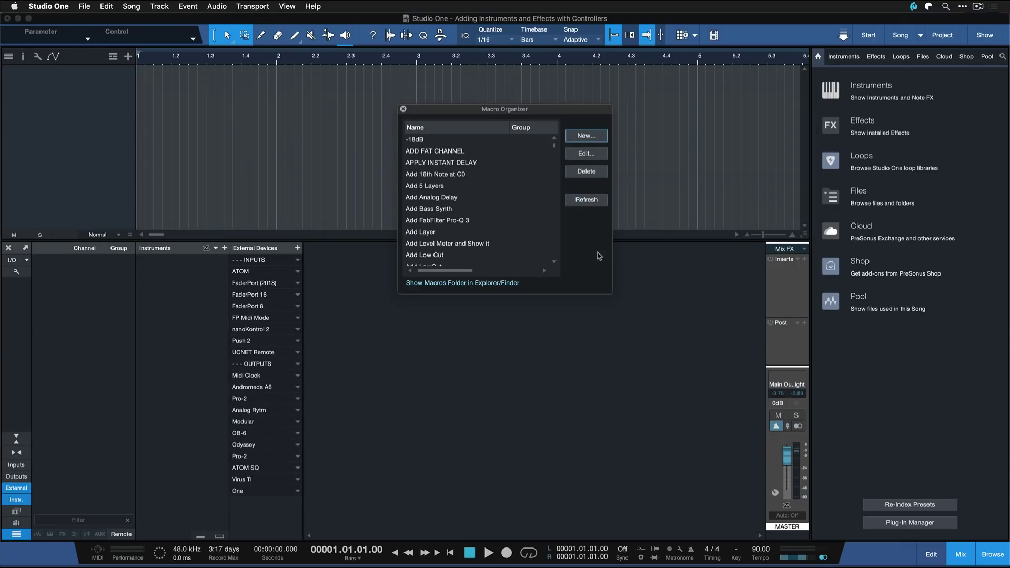
left_click(403, 109)
left_click(63, 6)
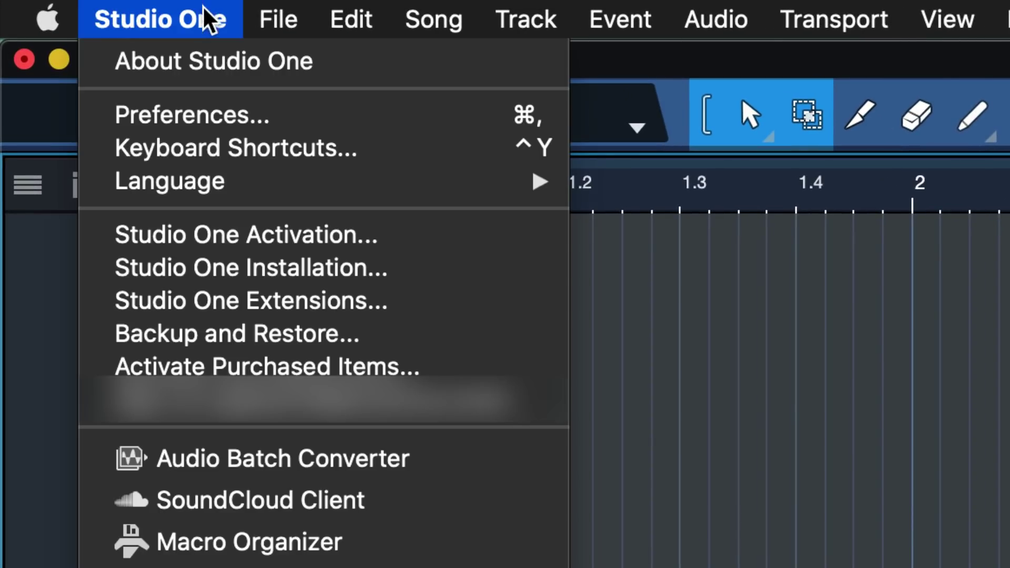
left_click(80, 45)
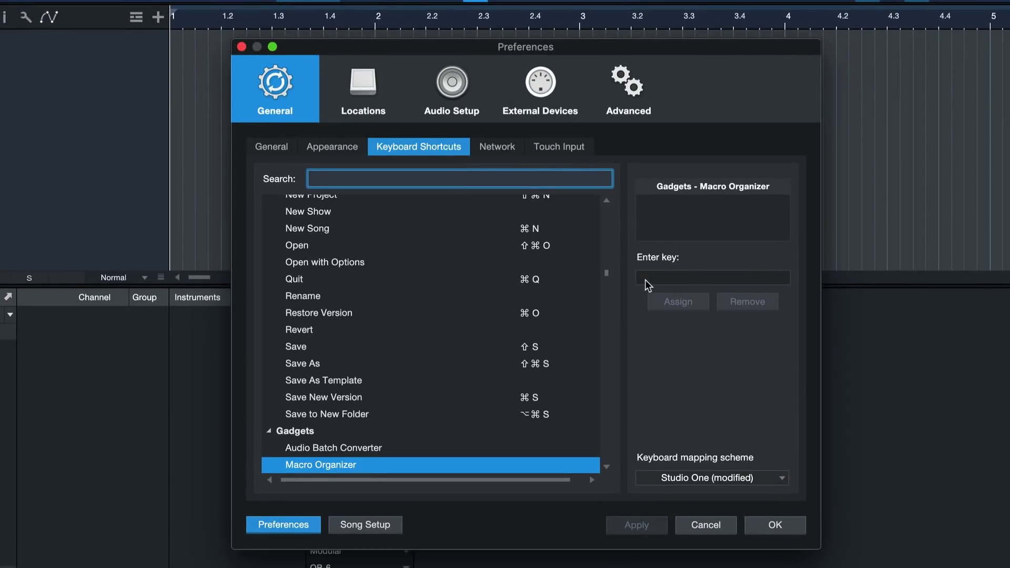
type("add bass")
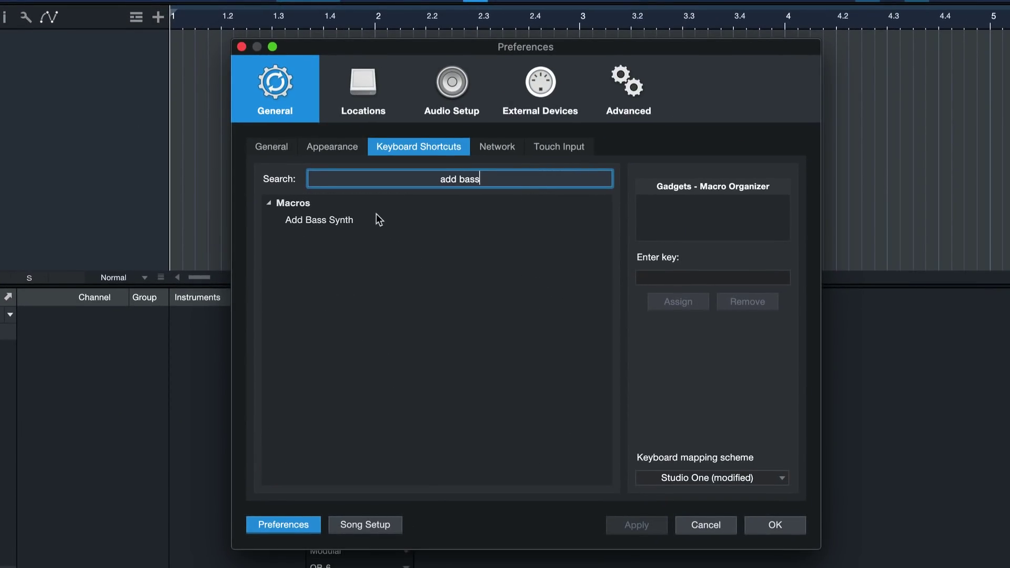
Step: Assign the ß key to the Add Bass Synth macro and apply the change
left_click(377, 218)
left_click(665, 278)
type("ß")
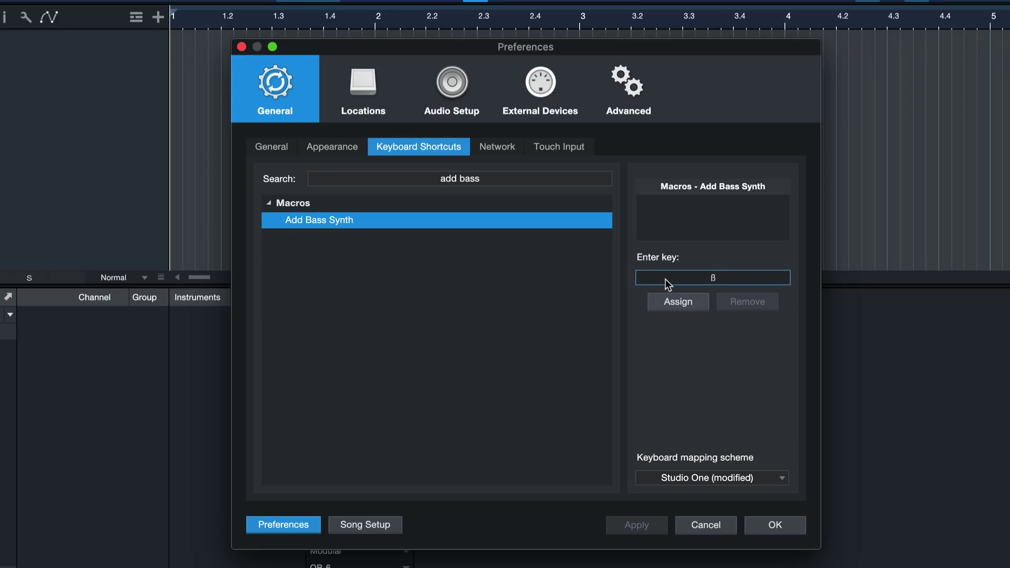
left_click(678, 301)
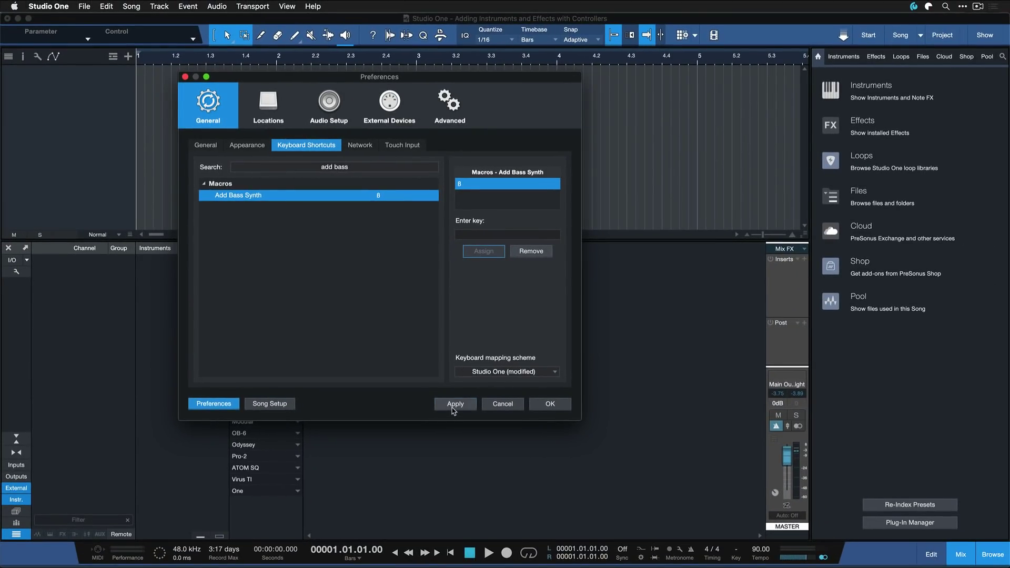
left_click(453, 410)
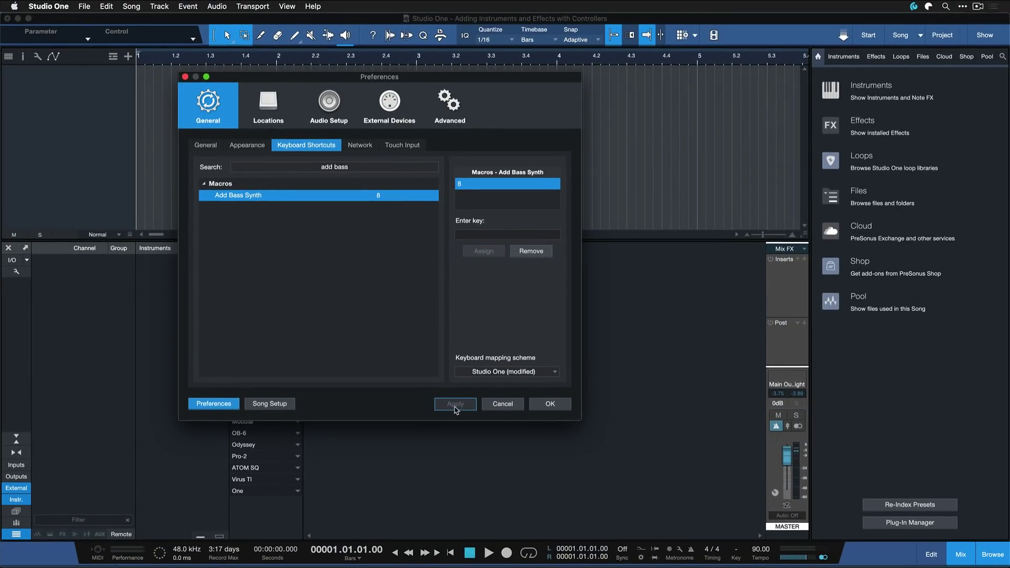
left_click(549, 405)
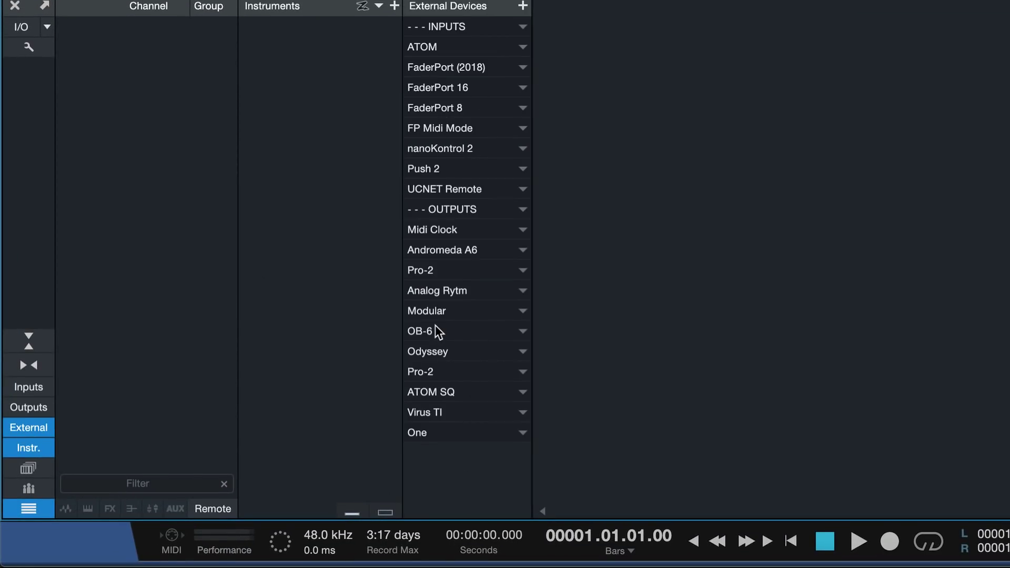
Step: Open the ATOM SQ device editor from the External Devices list
left_click(435, 392)
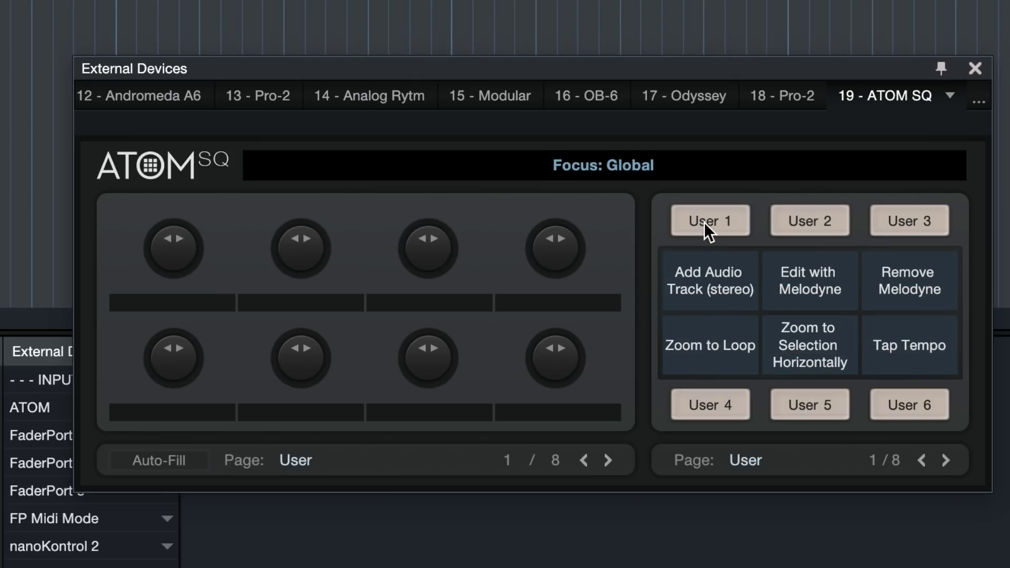
Step: Assign the Macros > Add Bass Synth command to the ATOM SQ's User 1 button
right_click(700, 222)
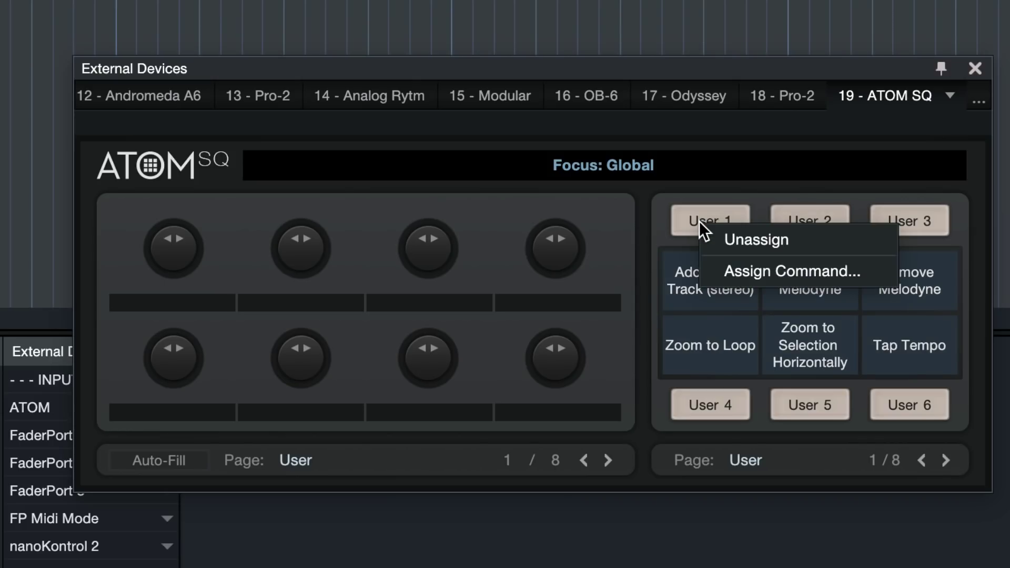
left_click(769, 273)
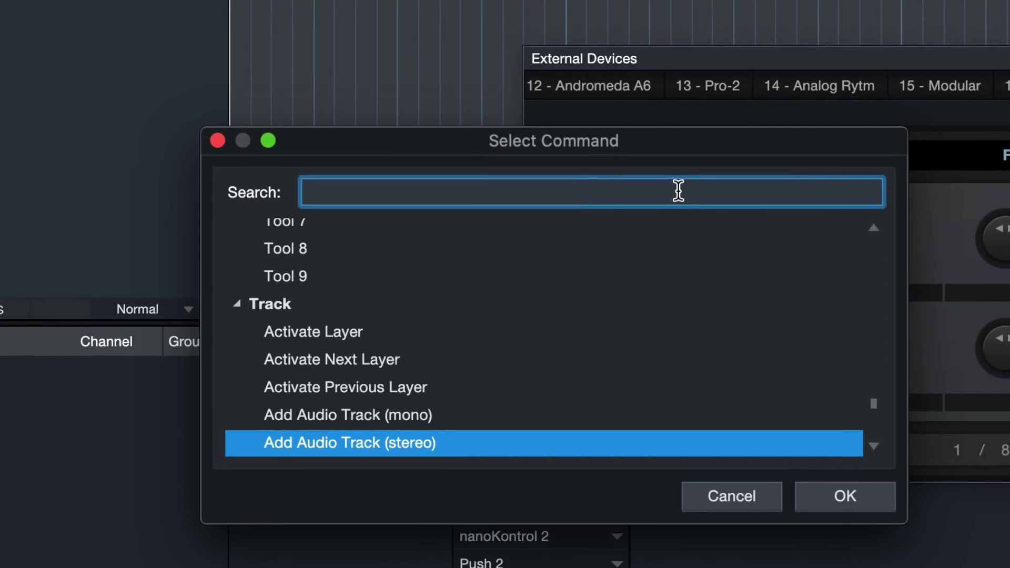
type("add bass")
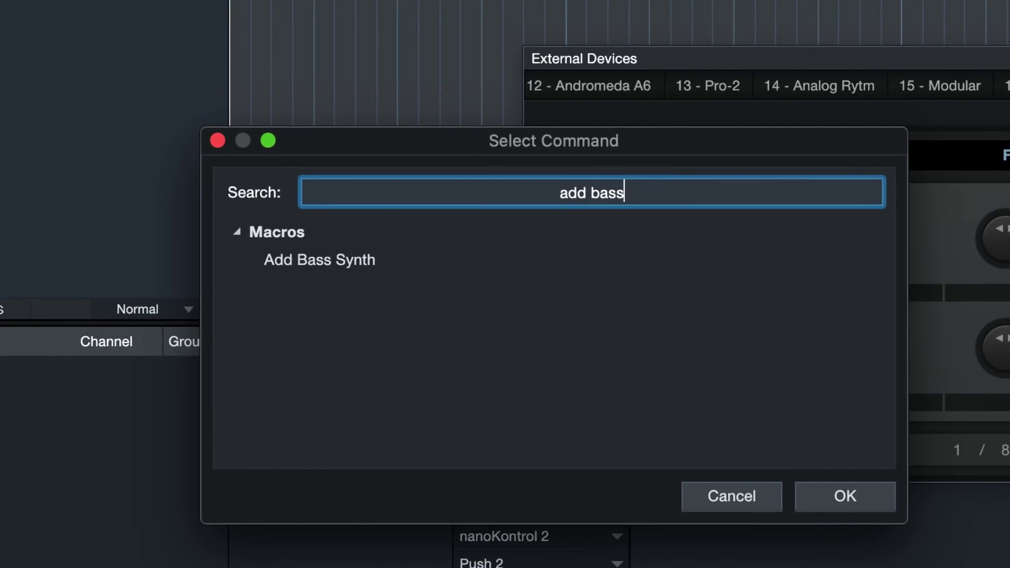
type(" sy")
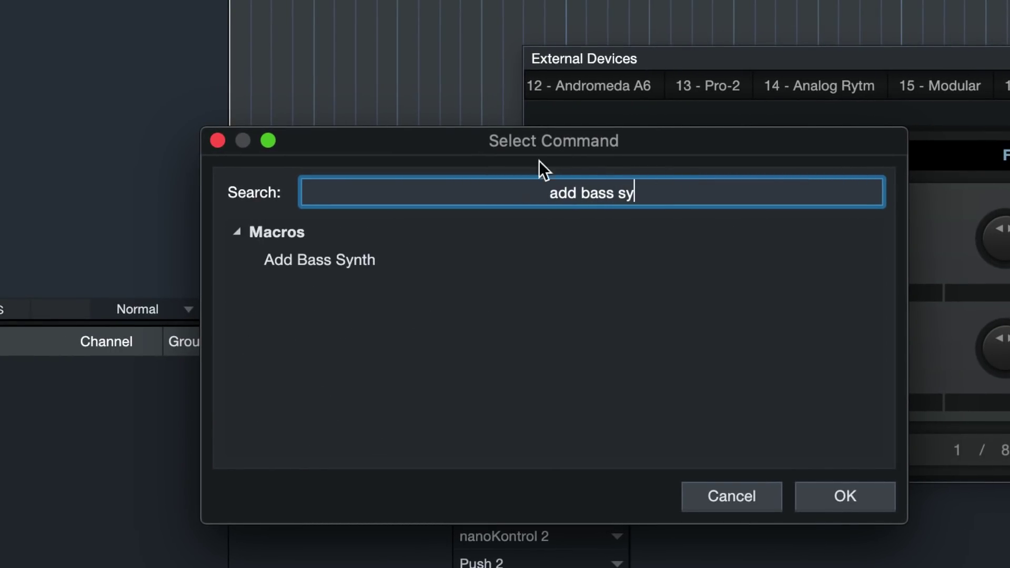
left_click(399, 261)
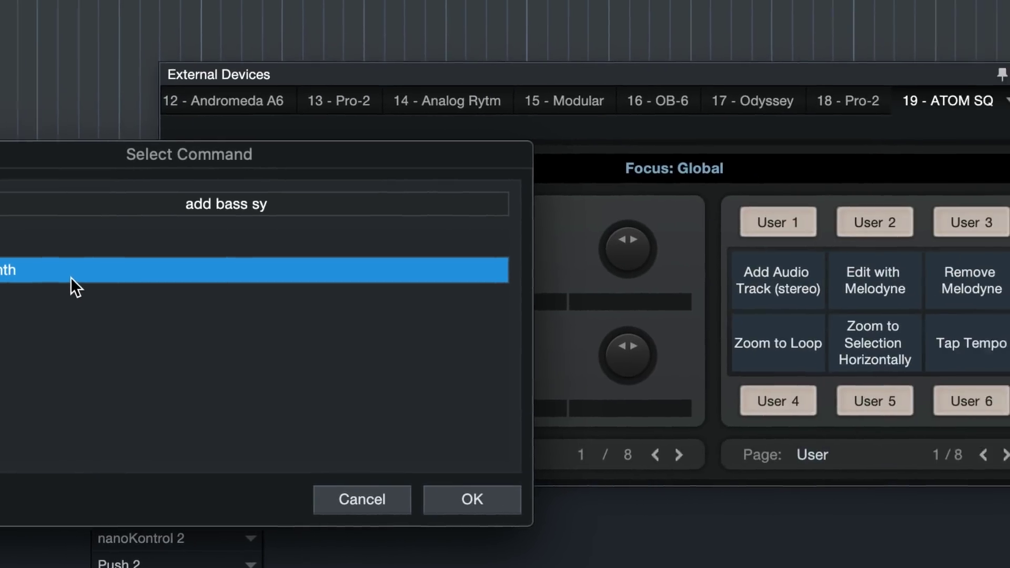
double_click(433, 270)
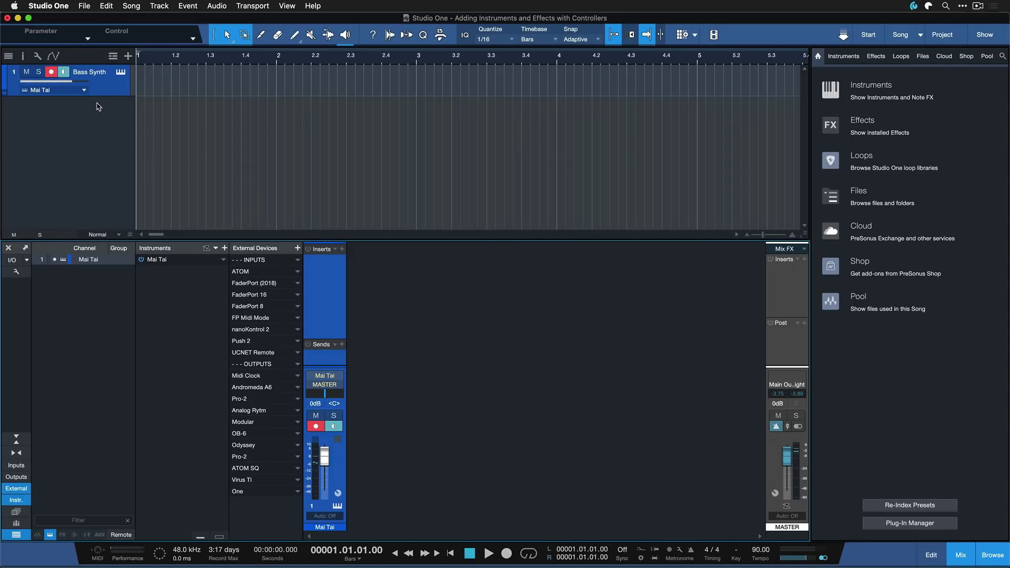
Step: Open the Mai Tai instrument editor from the new Bass Synth track
left_click(120, 73)
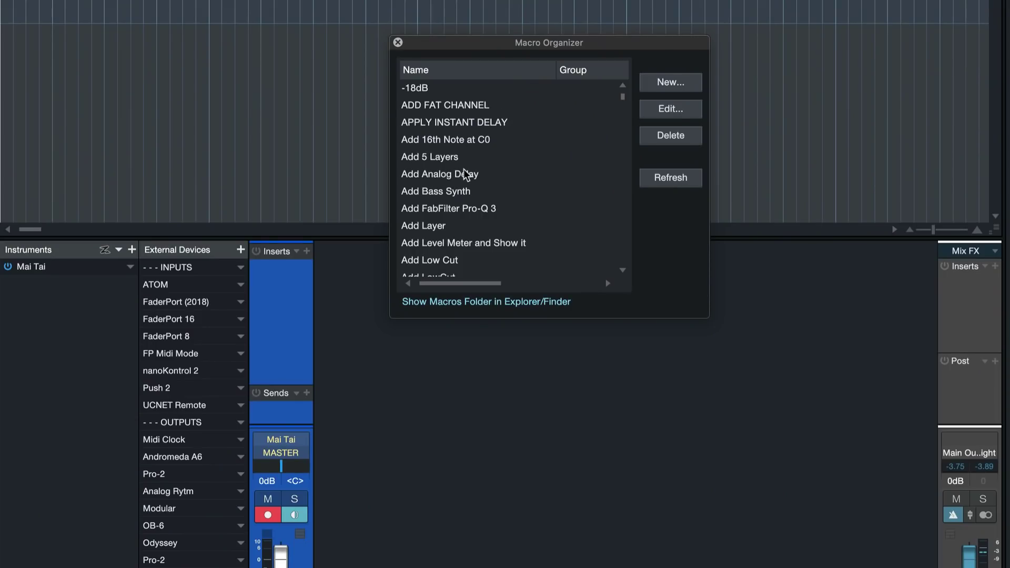
Step: Select the Add Bass Synth macro in the Macro Organizer list
left_click(479, 188)
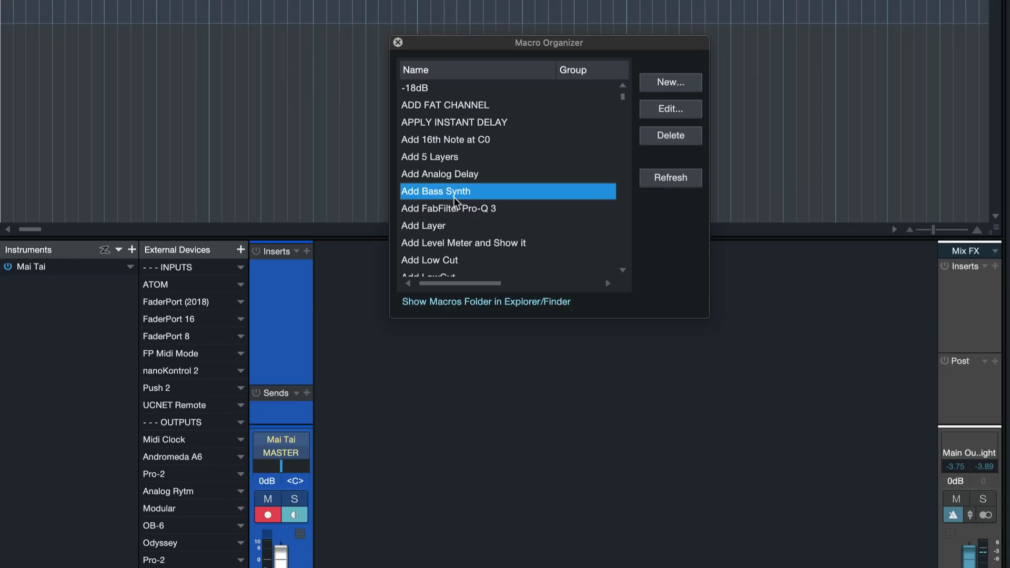
left_click(442, 103)
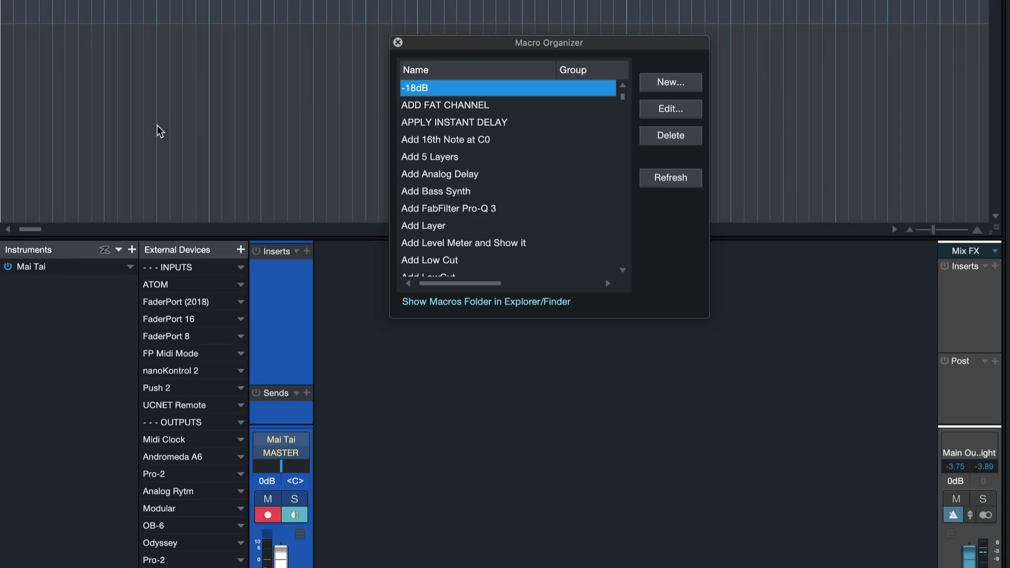
key("Down")
key("Down")
key("Down")
key("Down")
key("Down")
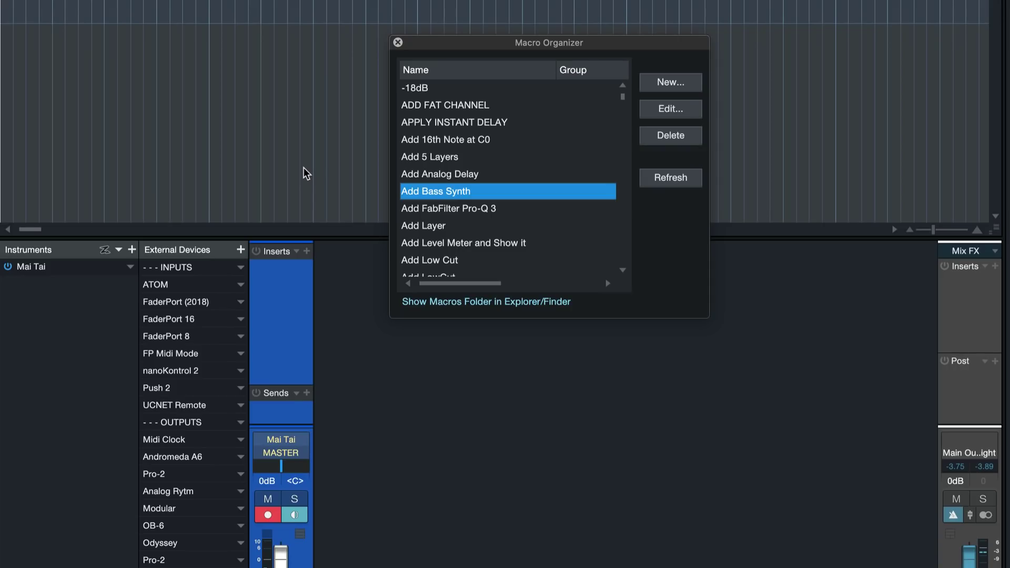
Step: Append a Console Show Instrument Editor step with State 1 to the Add Bass Synth macro
double_click(423, 192)
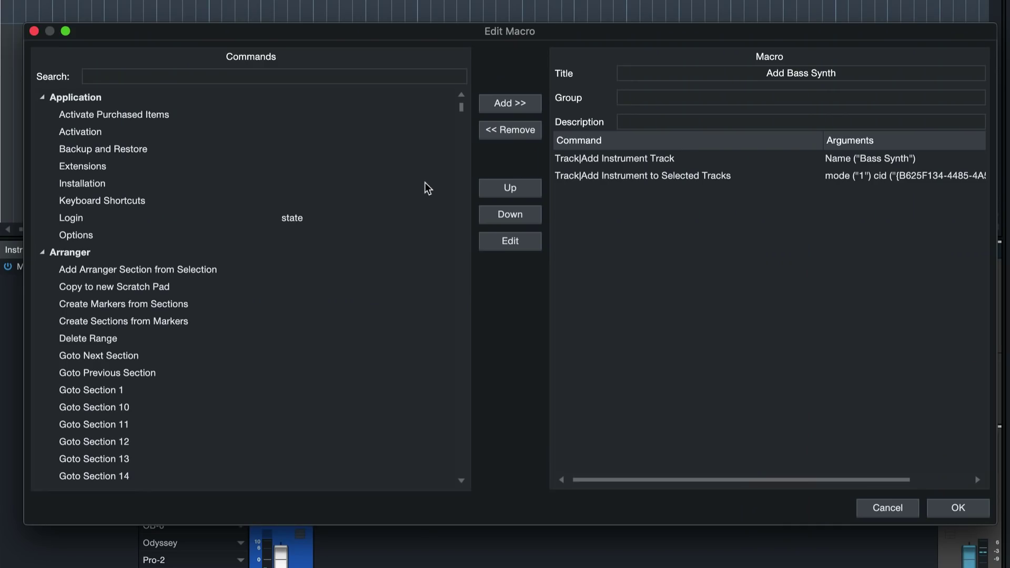
left_click(307, 79)
type("show ")
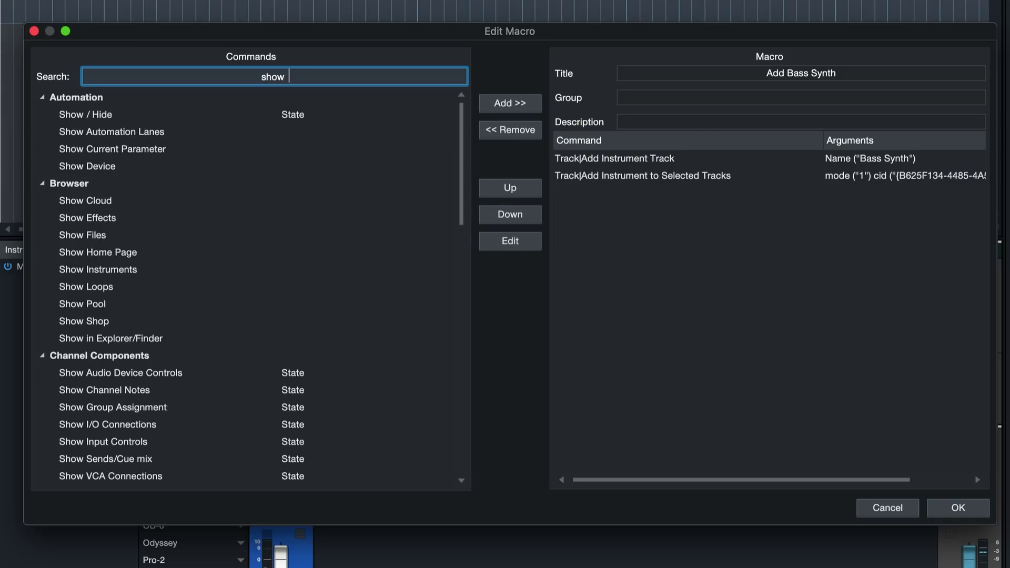
type("instrum")
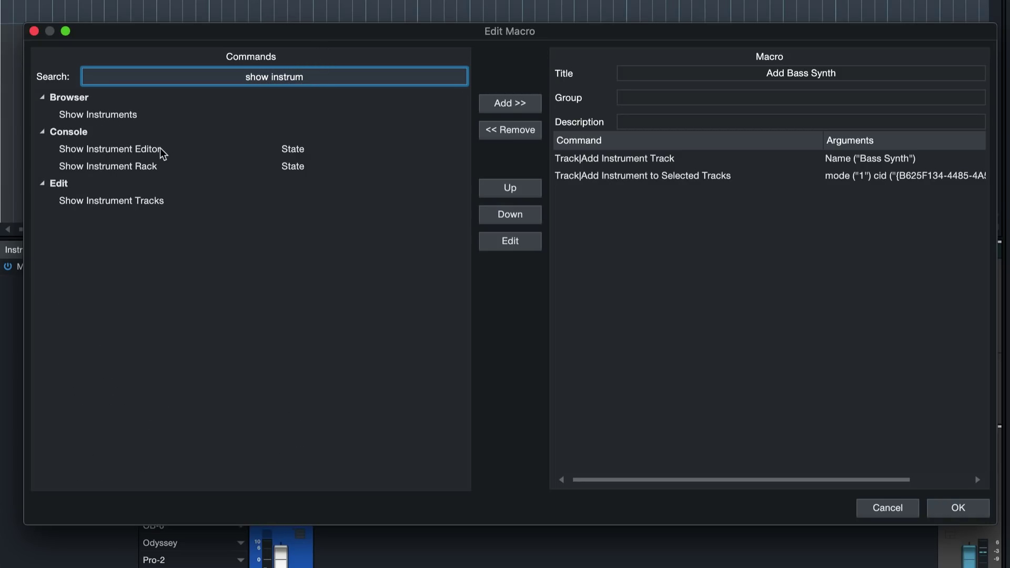
double_click(161, 150)
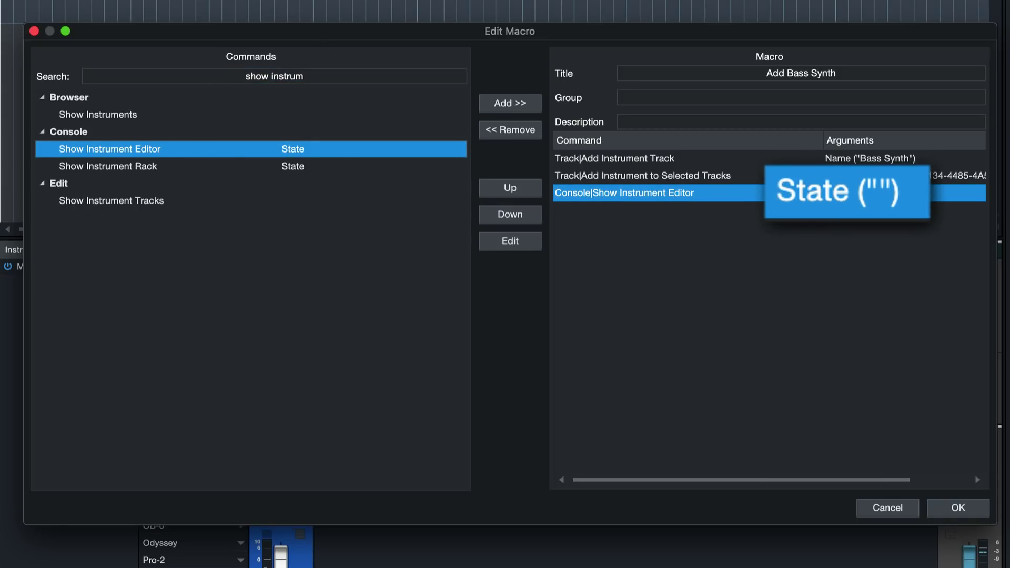
double_click(847, 192)
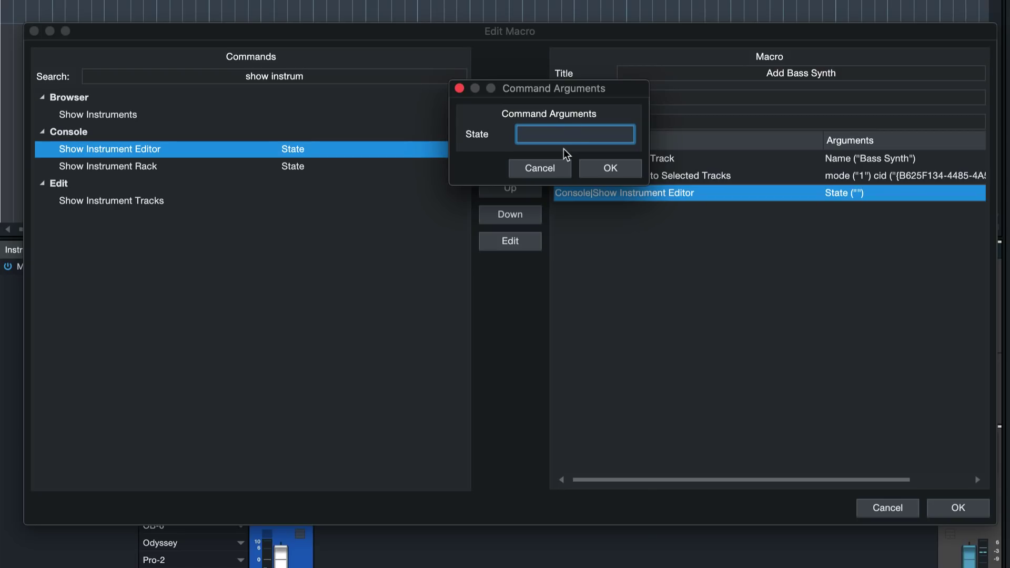
key("Return")
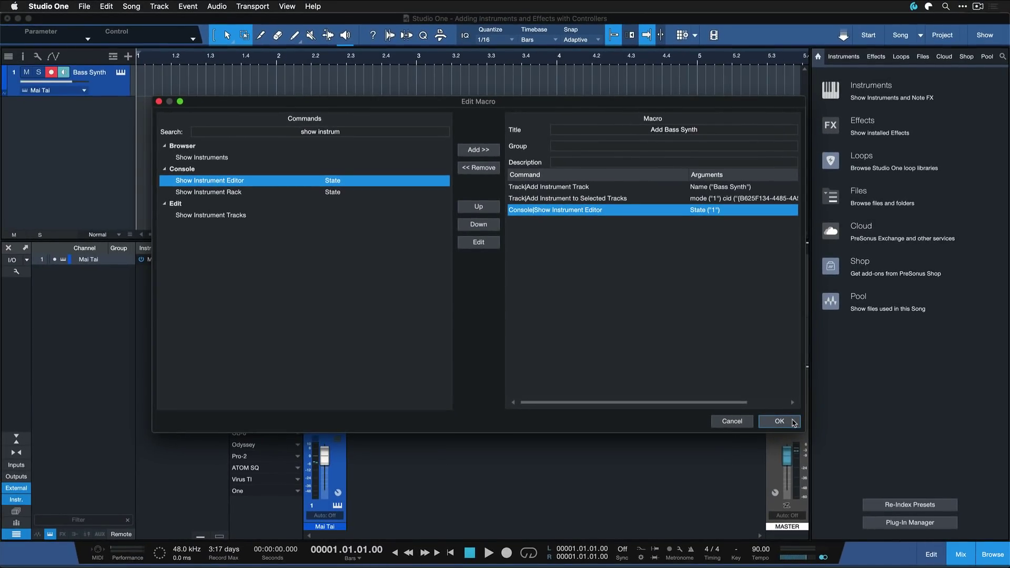
Step: Save the macro, remove the Bass Synth track and instrument, then run the macro with Super+Z
left_click(780, 422)
left_click(404, 109)
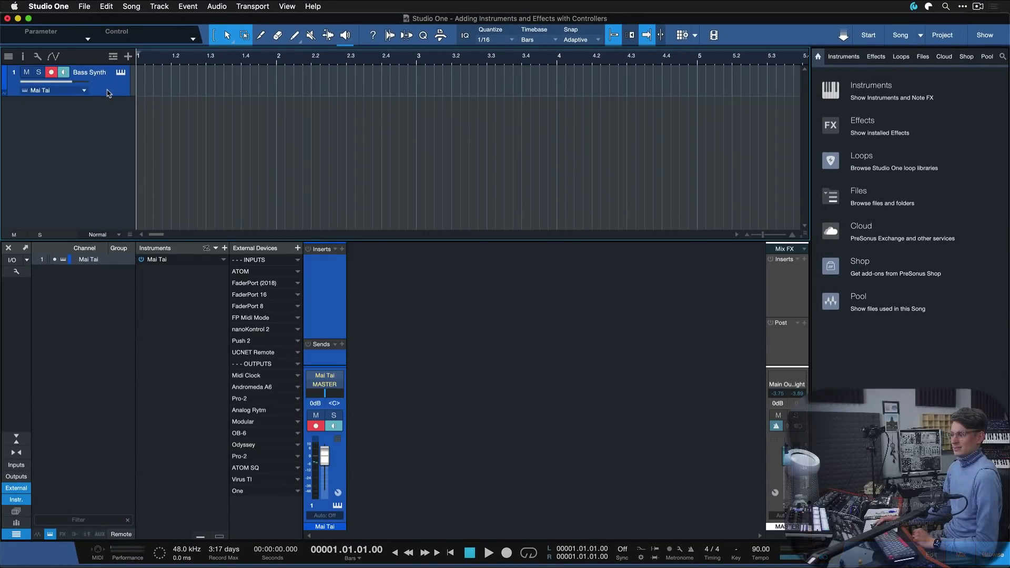
right_click(107, 92)
left_click(155, 145)
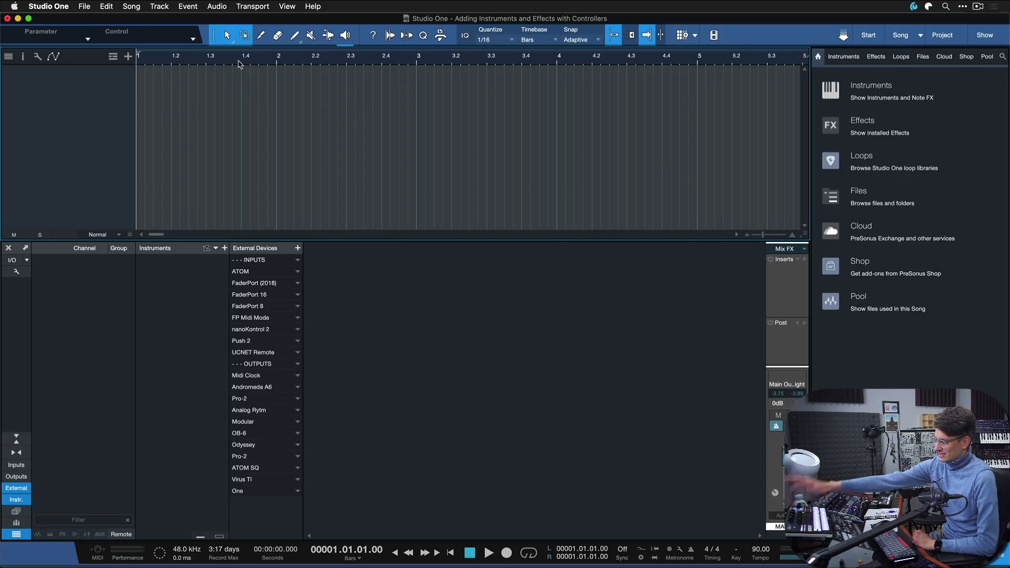
key("super+z")
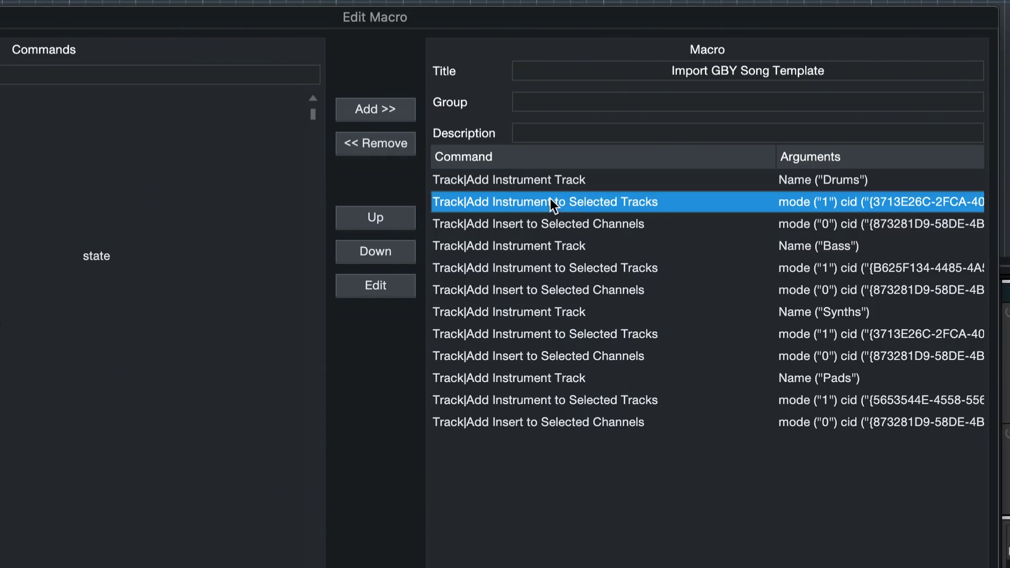
double_click(583, 201)
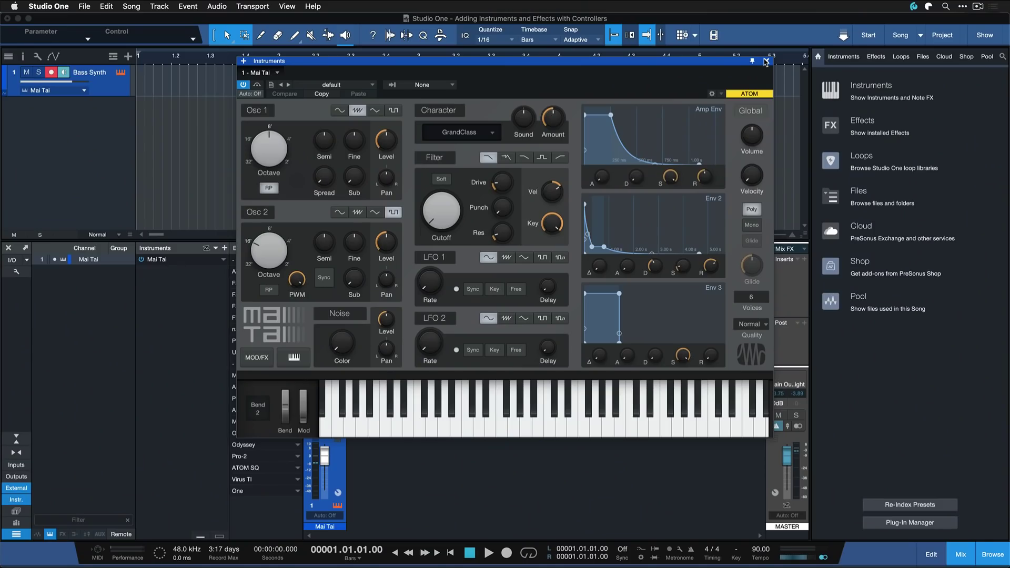
Step: Close the Mai Tai editor and create a new macro in the Macro Organizer
left_click(766, 61)
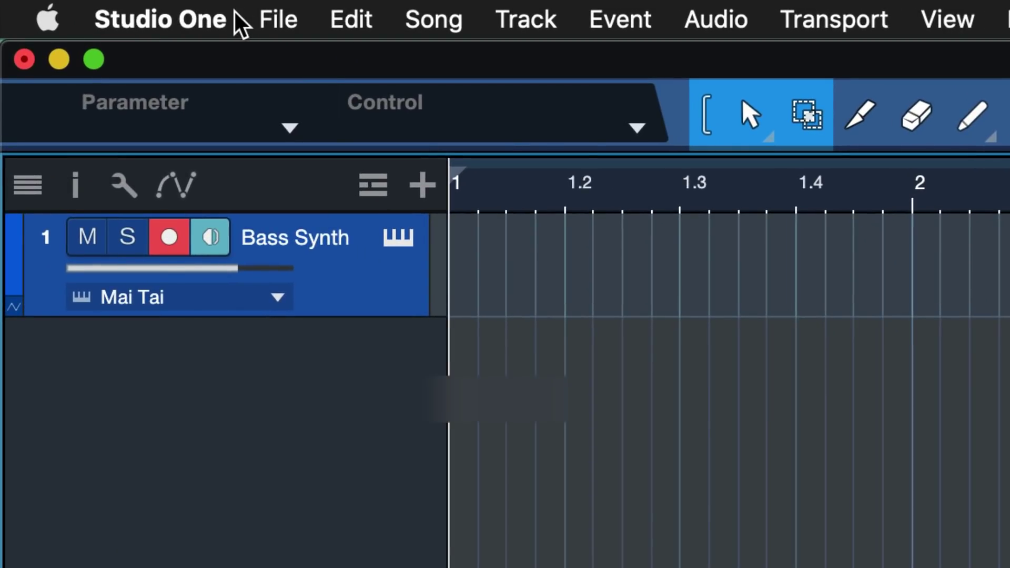
left_click(71, 7)
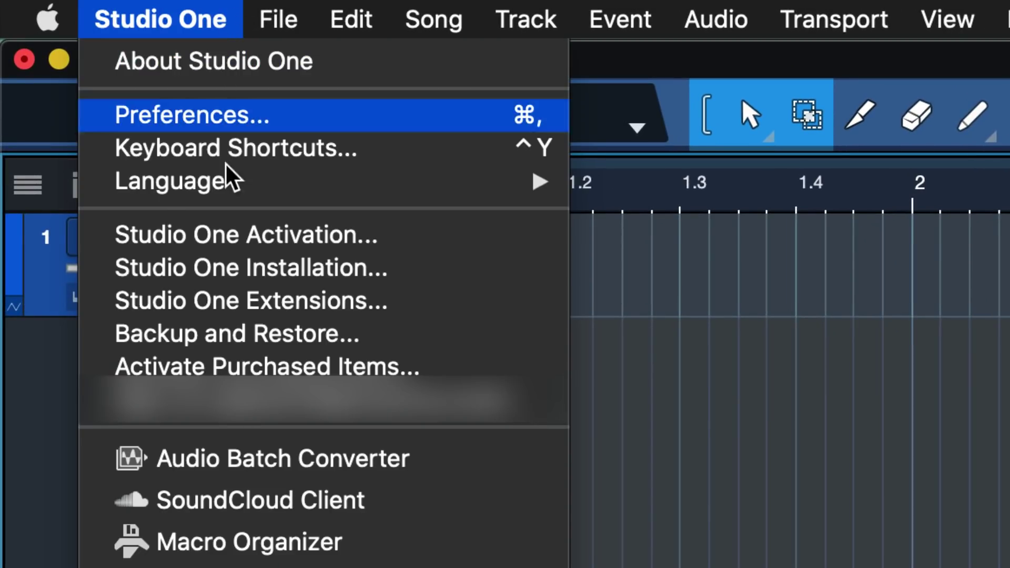
left_click(300, 542)
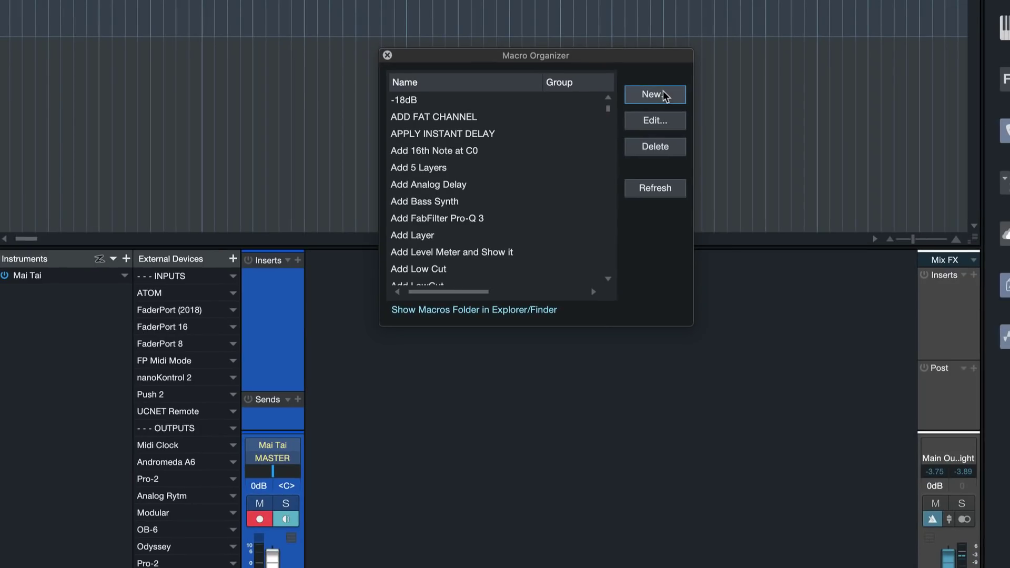
left_click(729, 112)
Step: Search 'add' and add Add Insert to Selected Channels as the first macro step
left_click(282, 86)
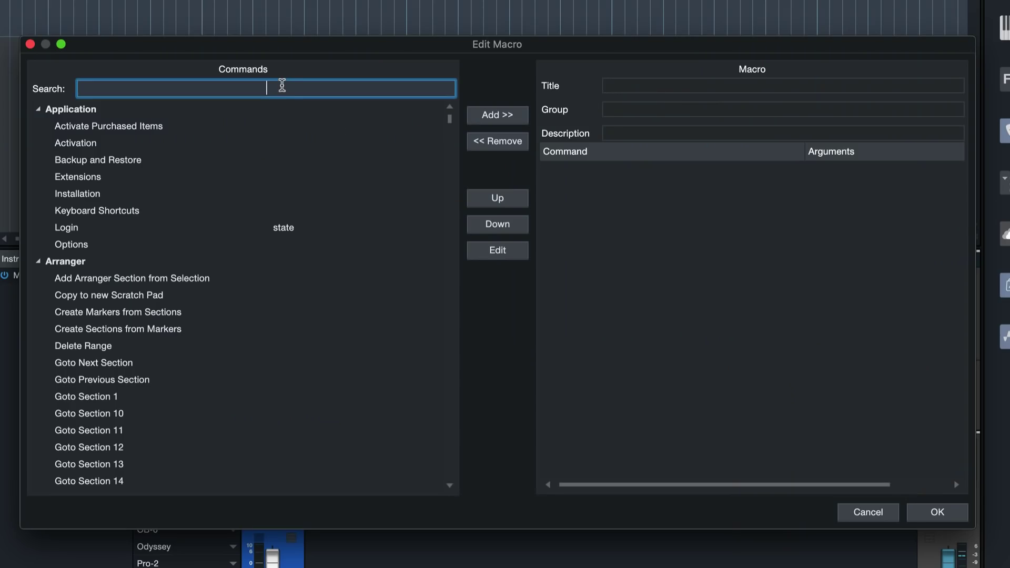
type("add")
scroll(226, 337, "down", 6)
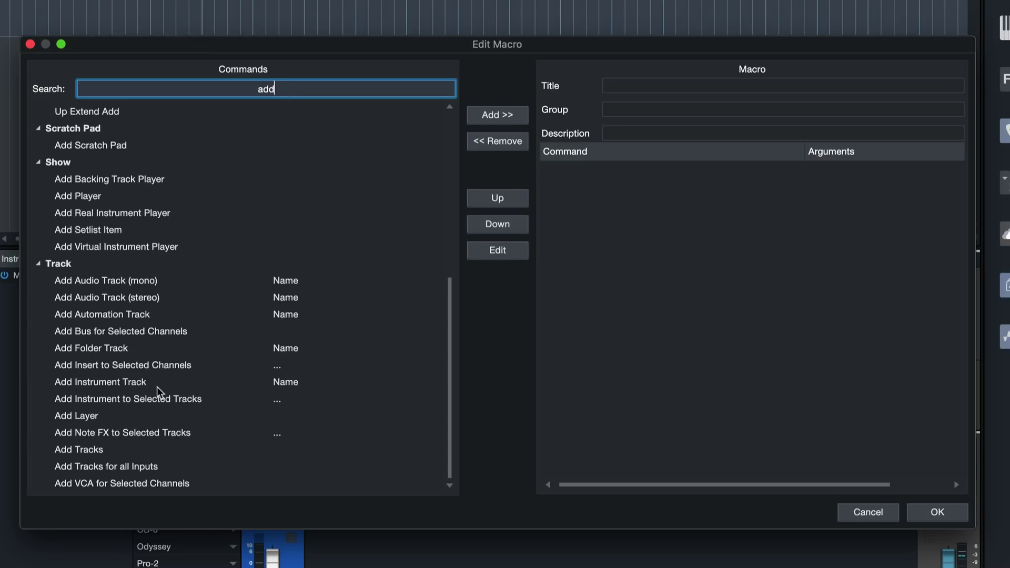
left_click(129, 367)
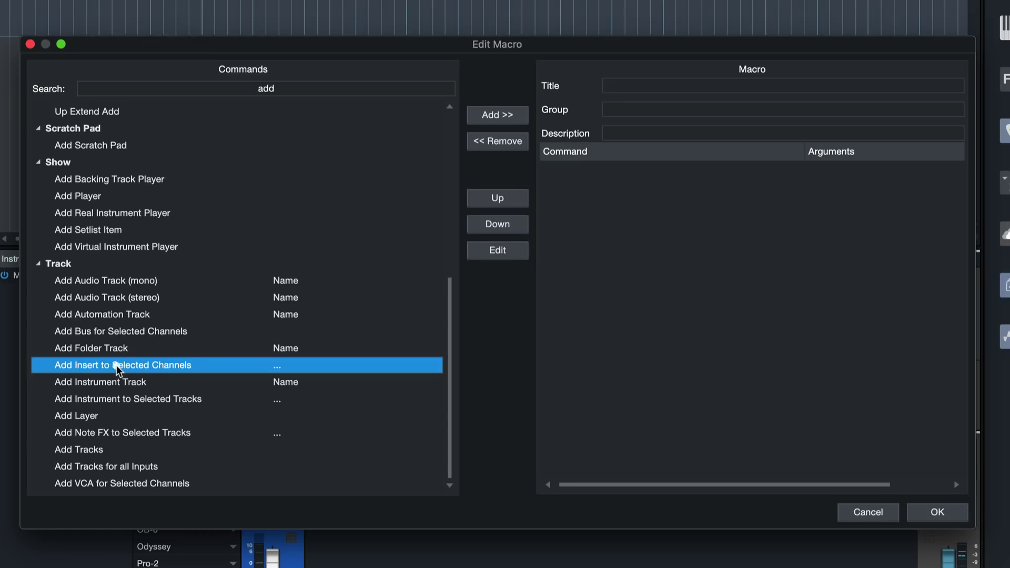
double_click(119, 367)
Step: Set the insert step's effect to Splitter
double_click(635, 170)
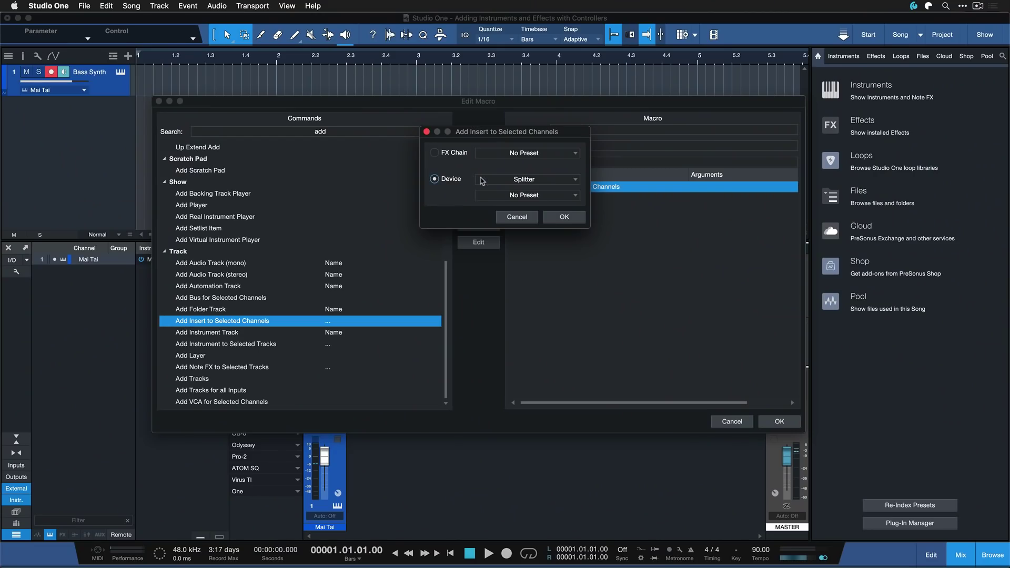
left_click(498, 180)
scroll(539, 279, "up", 2)
left_click(509, 177)
left_click(524, 218)
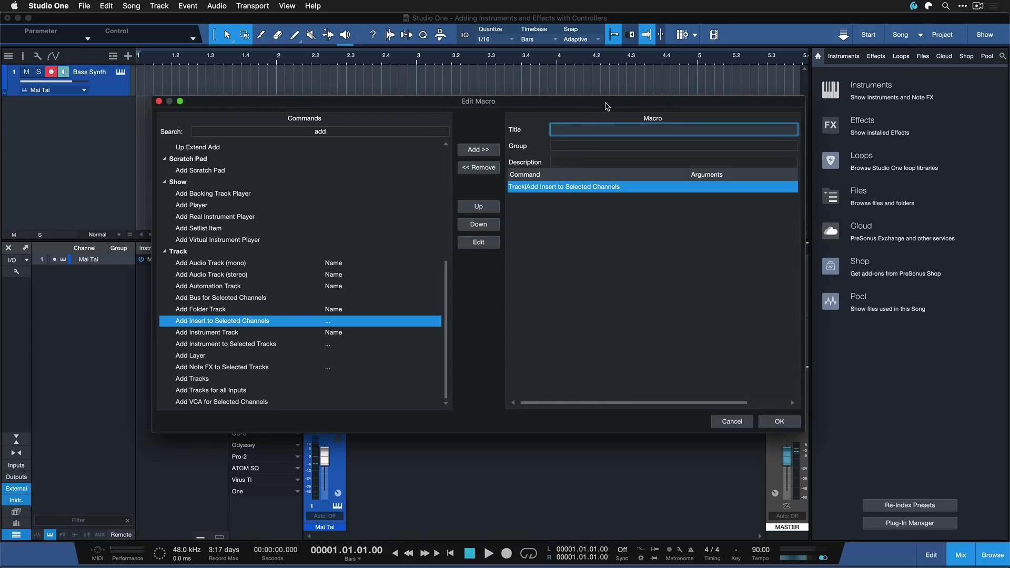